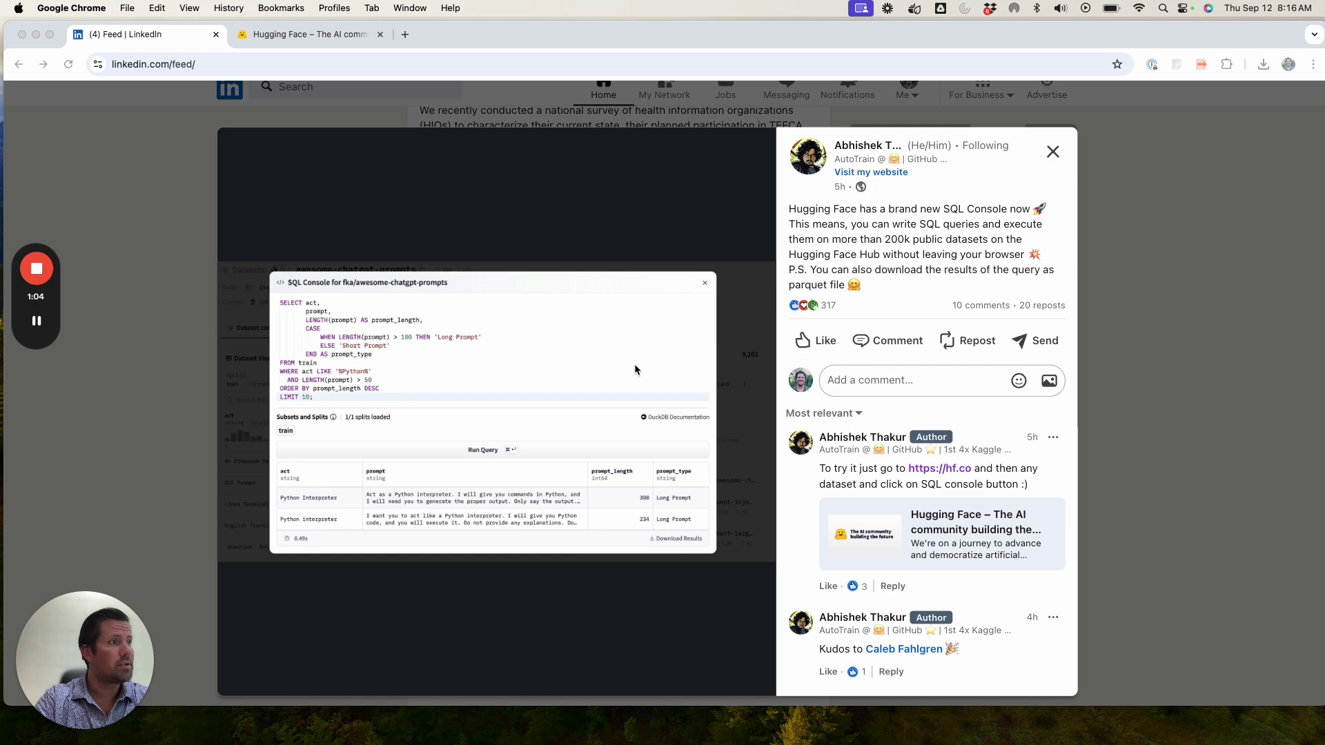
- Switch to the open Hugging Face page and load the site's home page at huggingface.co
left_click(338, 36)
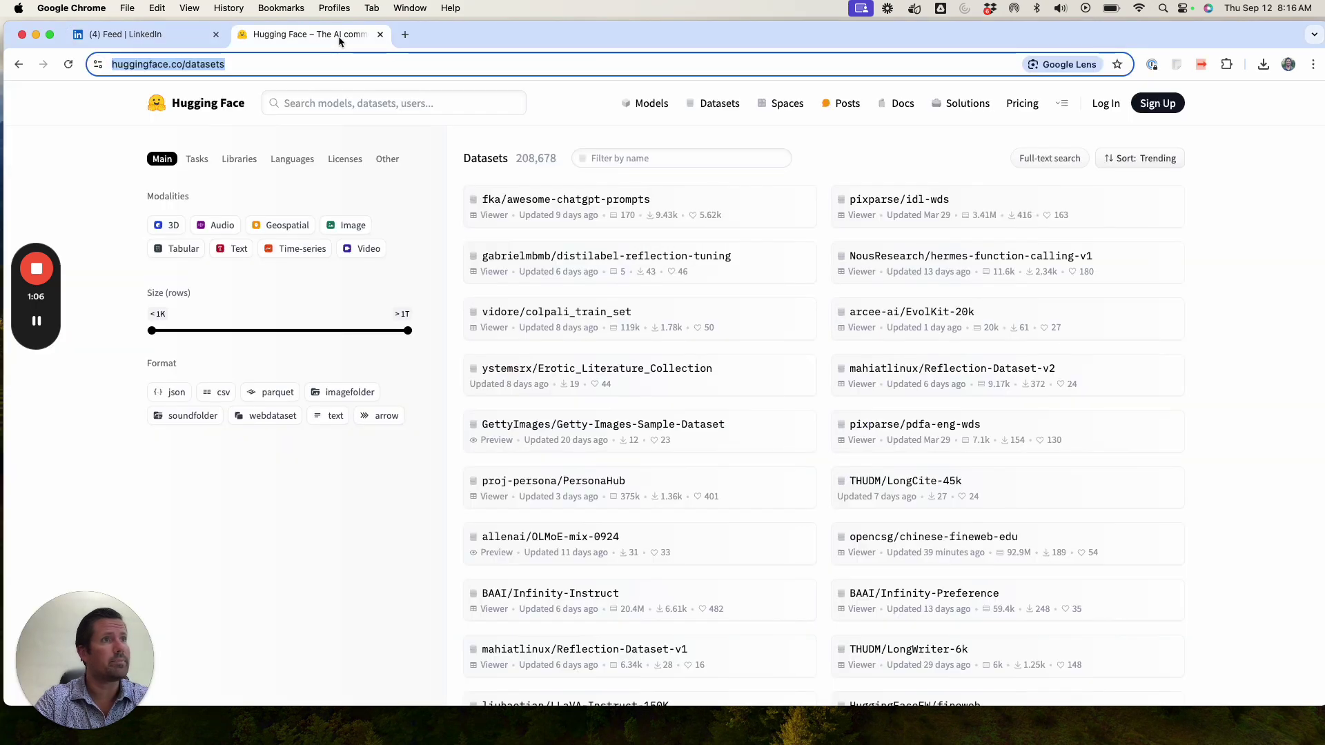
left_click(233, 61)
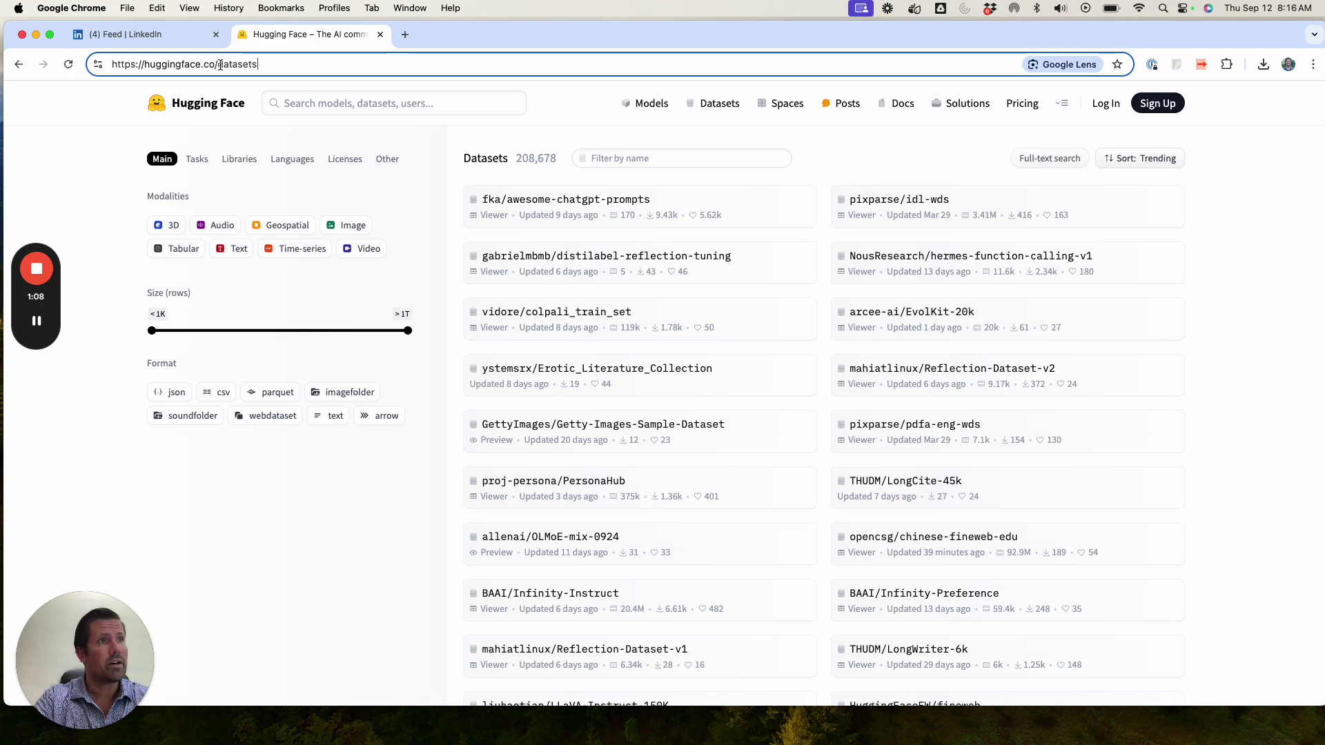
left_click_drag(269, 64, 219, 62)
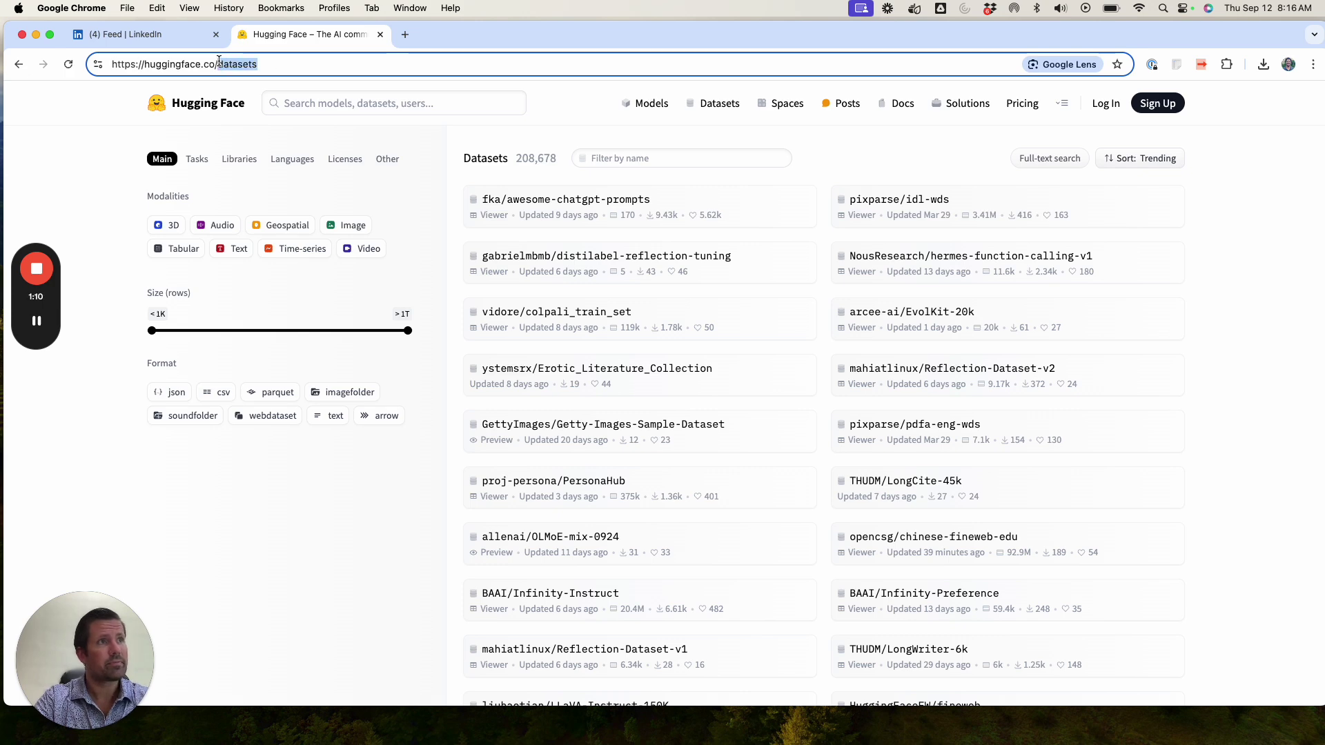
key("BackSpace")
key("Return")
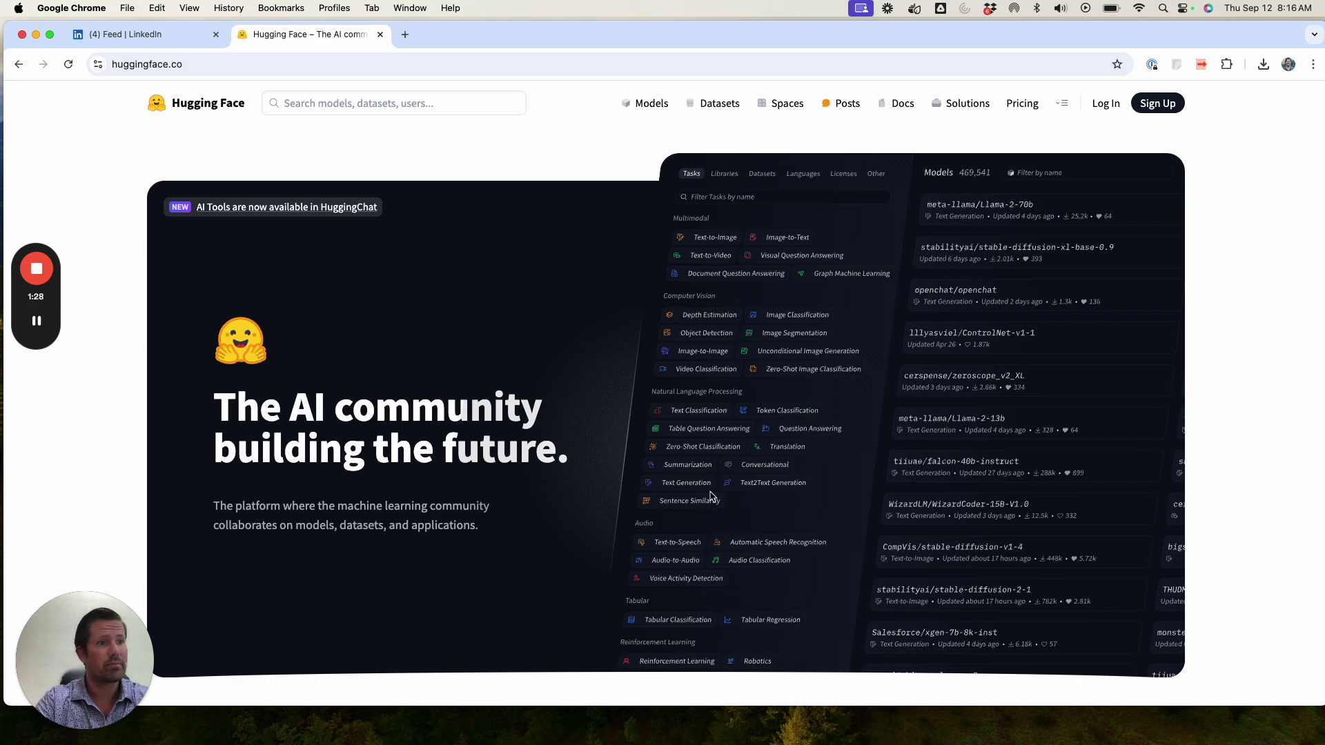
- Open the Datasets listing and sort it by most likes
left_click(724, 105)
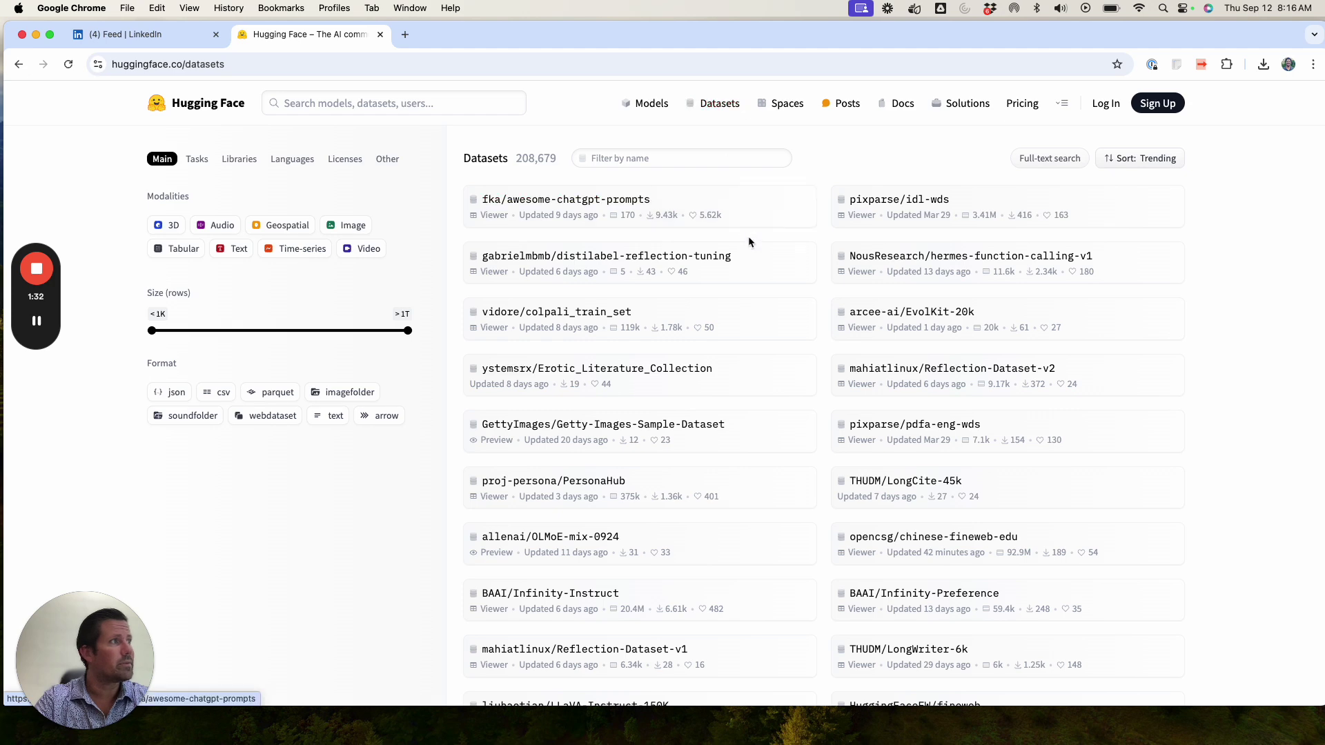
scroll(730, 379, "down", 3)
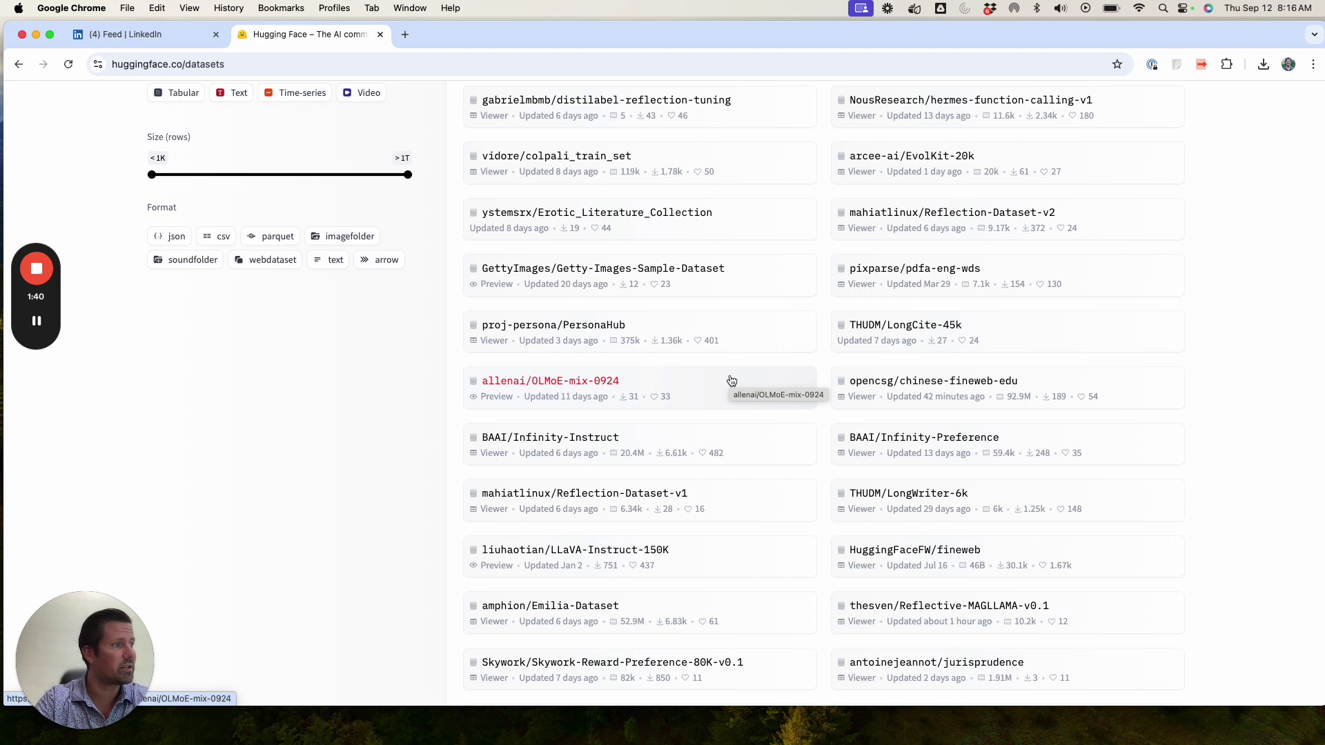
scroll(731, 381, "up", 3)
left_click(626, 160)
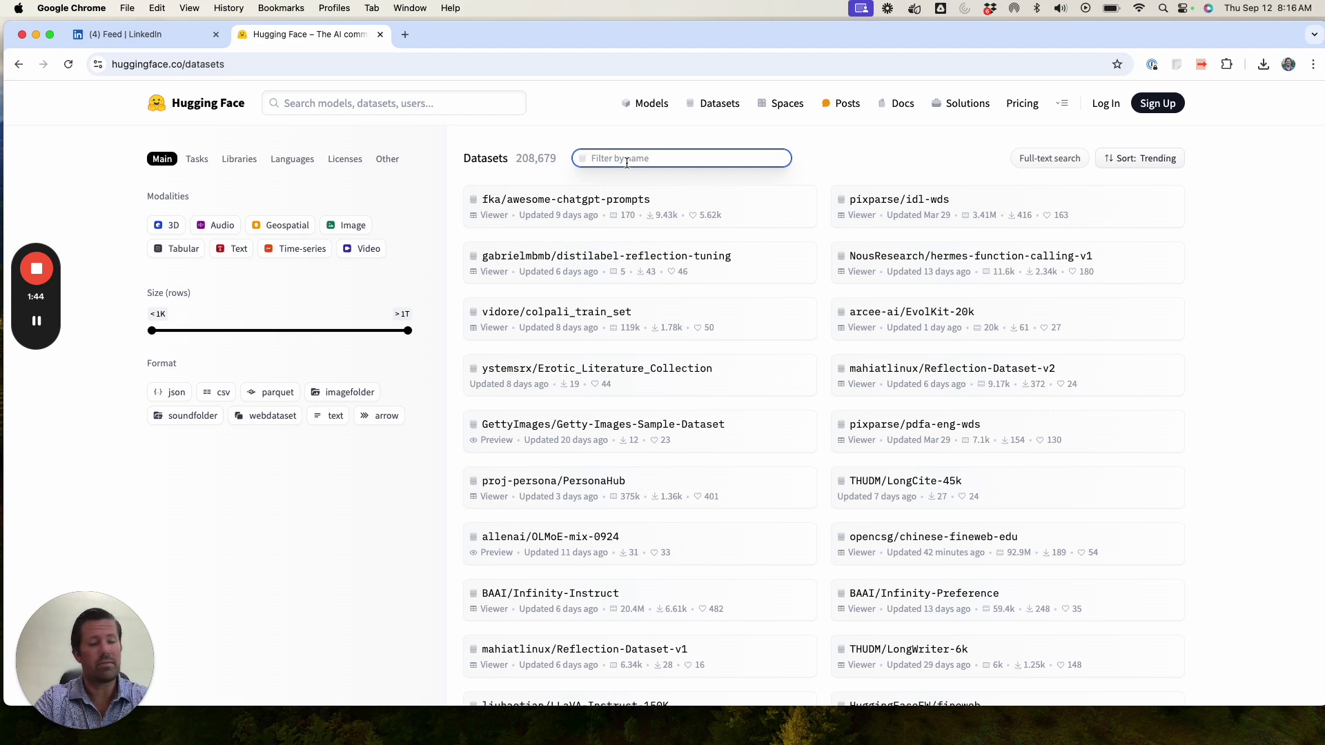
left_click(1163, 162)
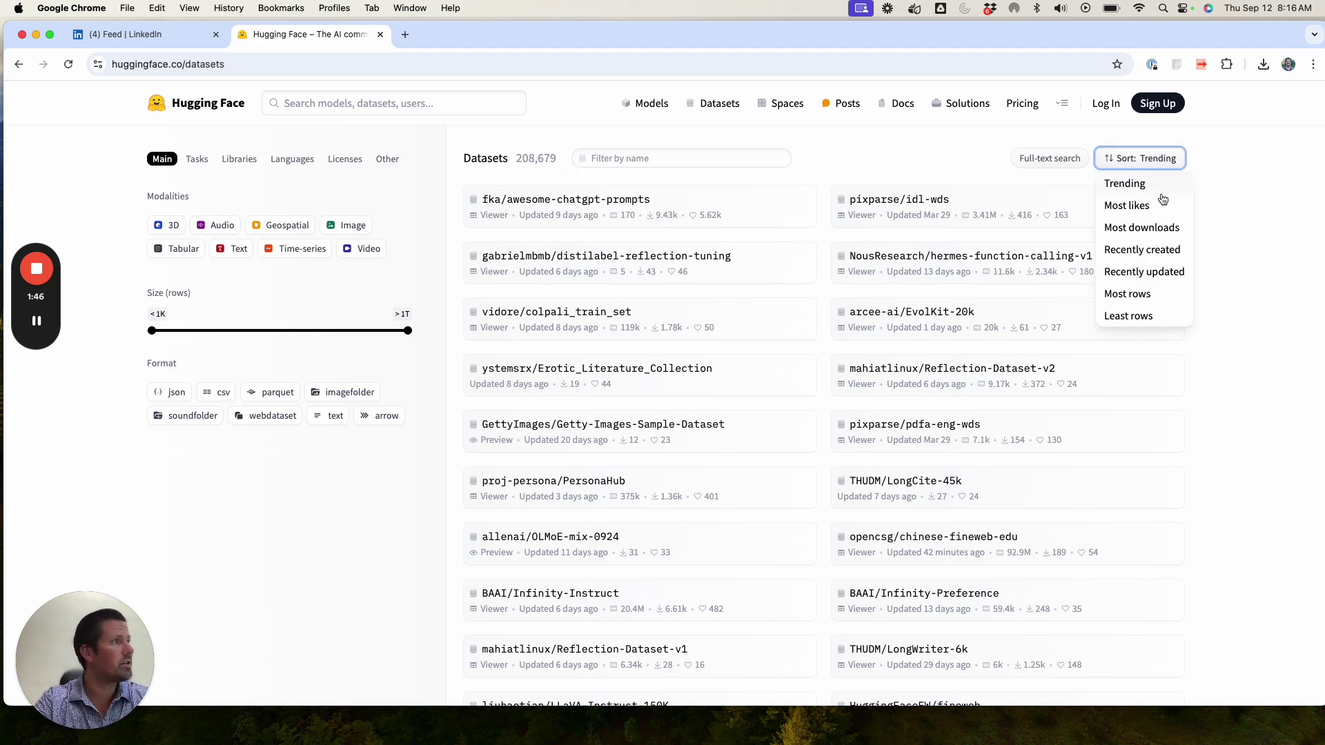
left_click(1165, 207)
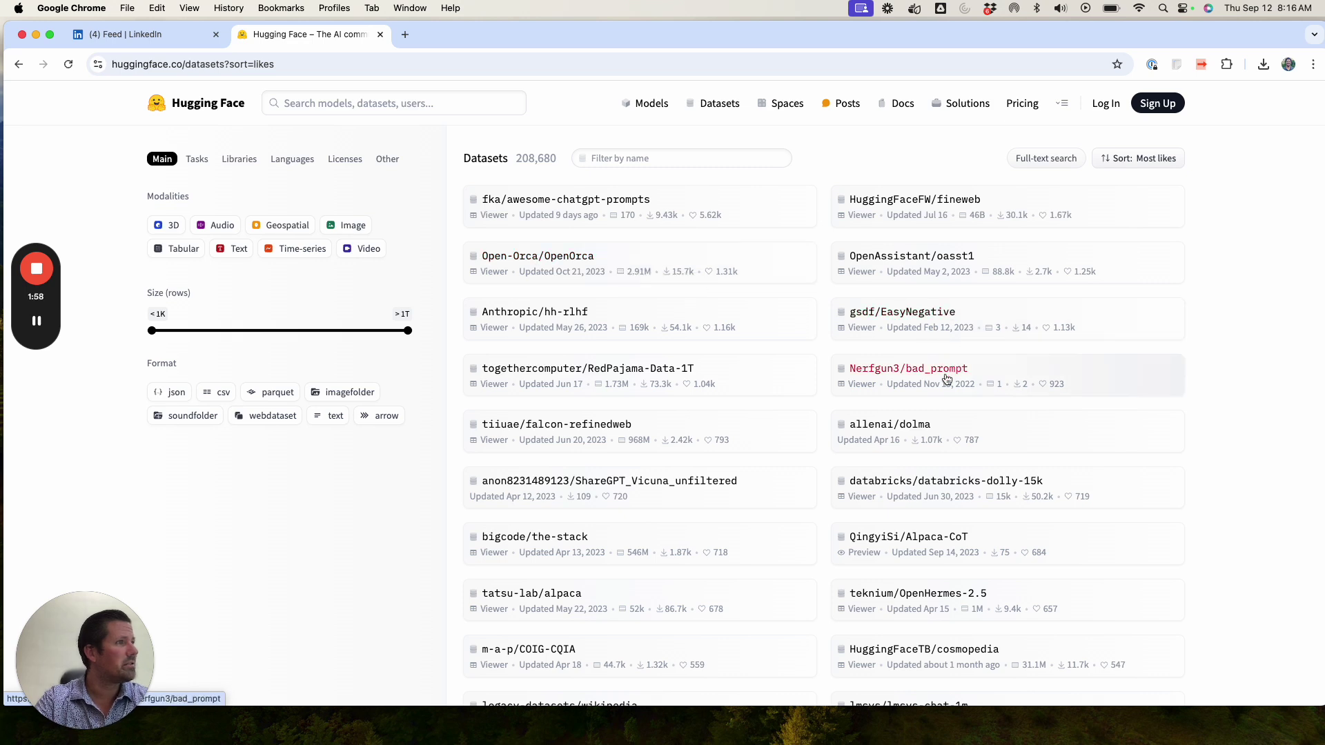
- Filter the datasets by the name "health" and open the healthcare_data dataset
left_click(616, 166)
type("health")
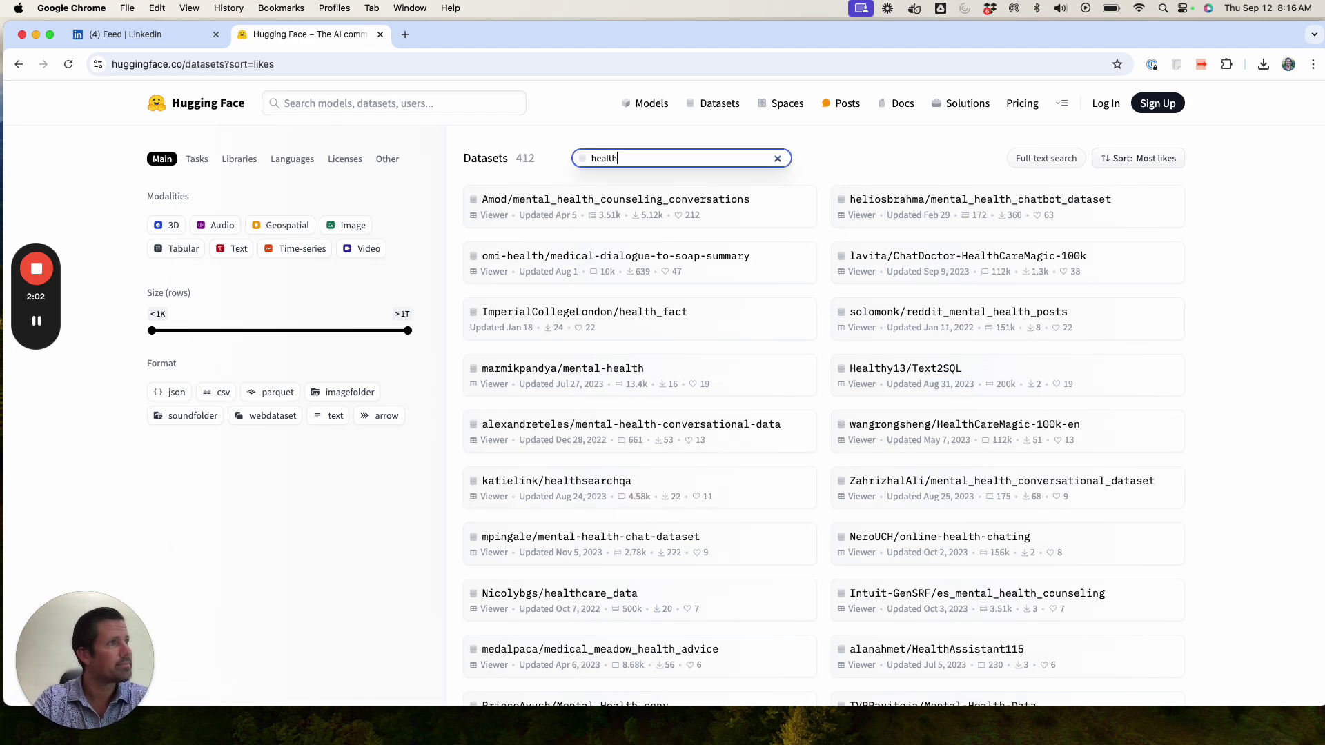
type("care")
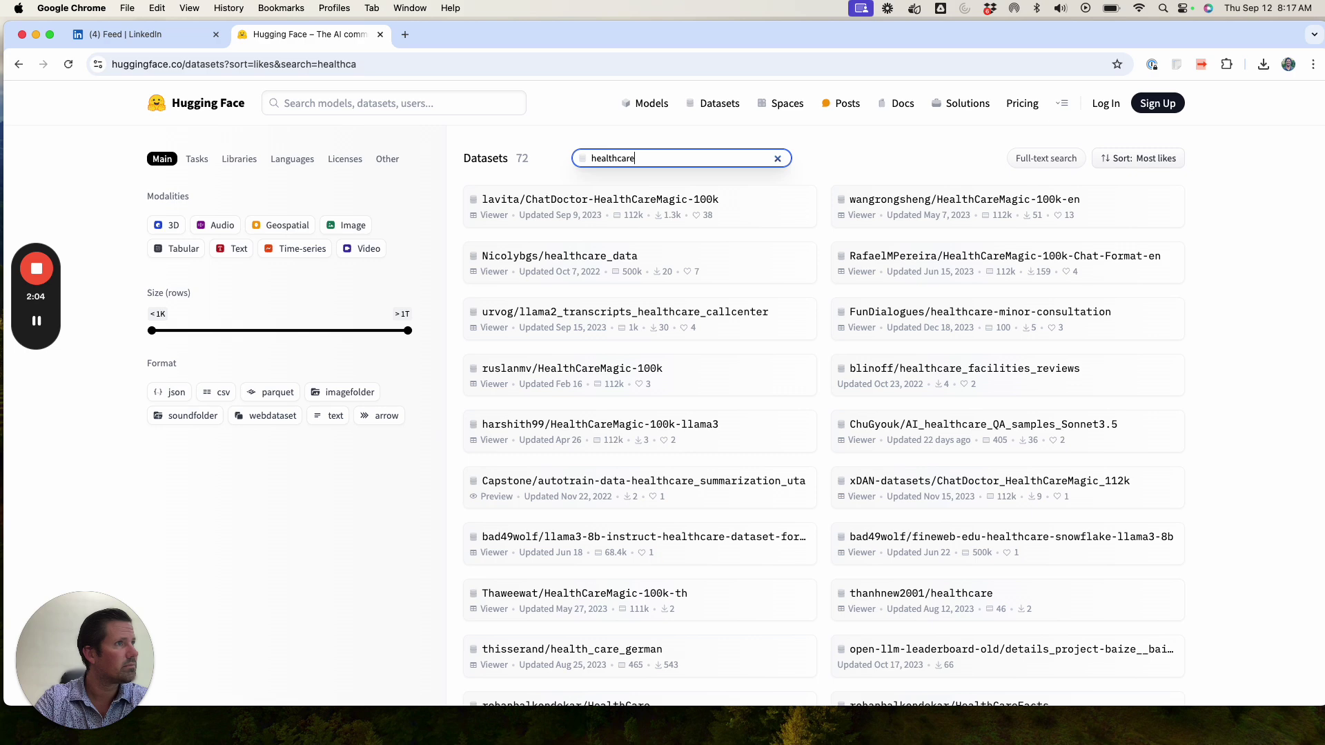
key("BackSpace")
key("BackSpace")
key("BackSpace")
key("BackSpace")
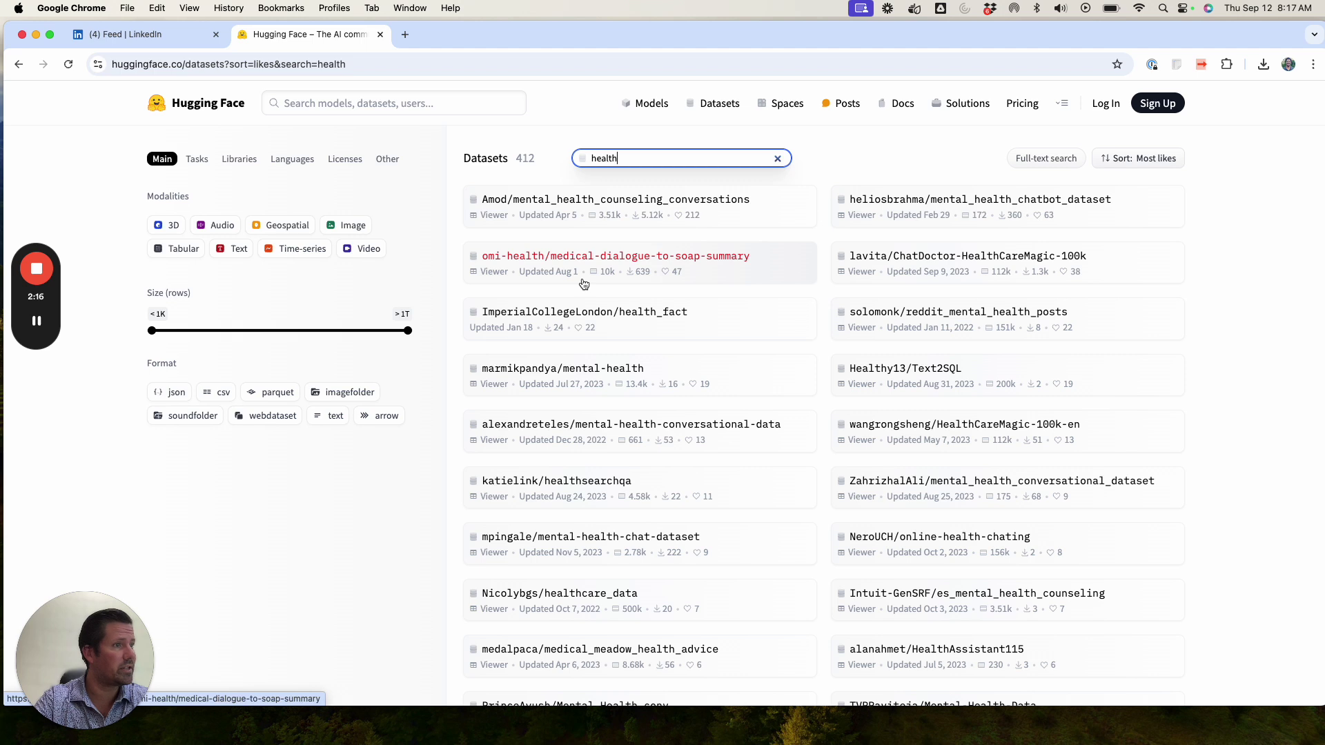
left_click(566, 597)
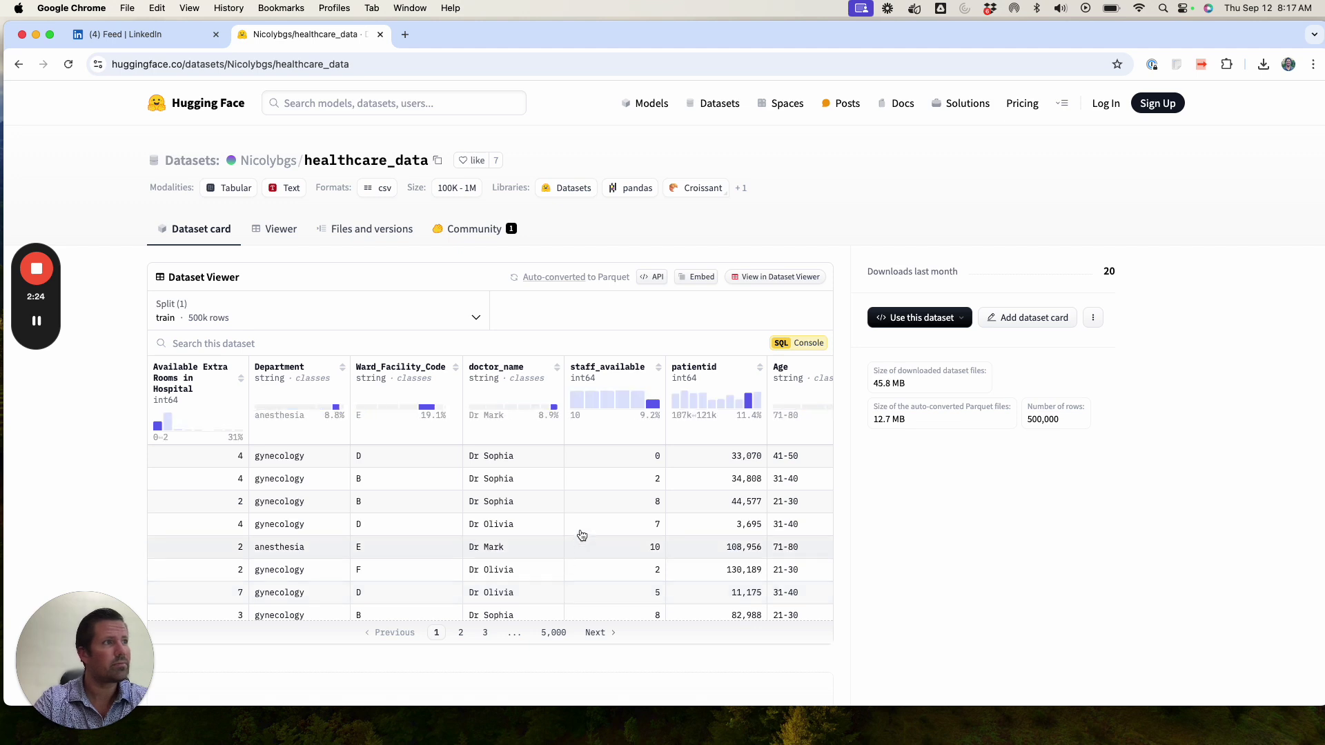
- Examine the columns and rows of the healthcare_data train split in the dataset preview
scroll(580, 535, "right", 2)
scroll(580, 532, "left", 2)
scroll(580, 532, "down", 3)
scroll(580, 532, "up", 3)
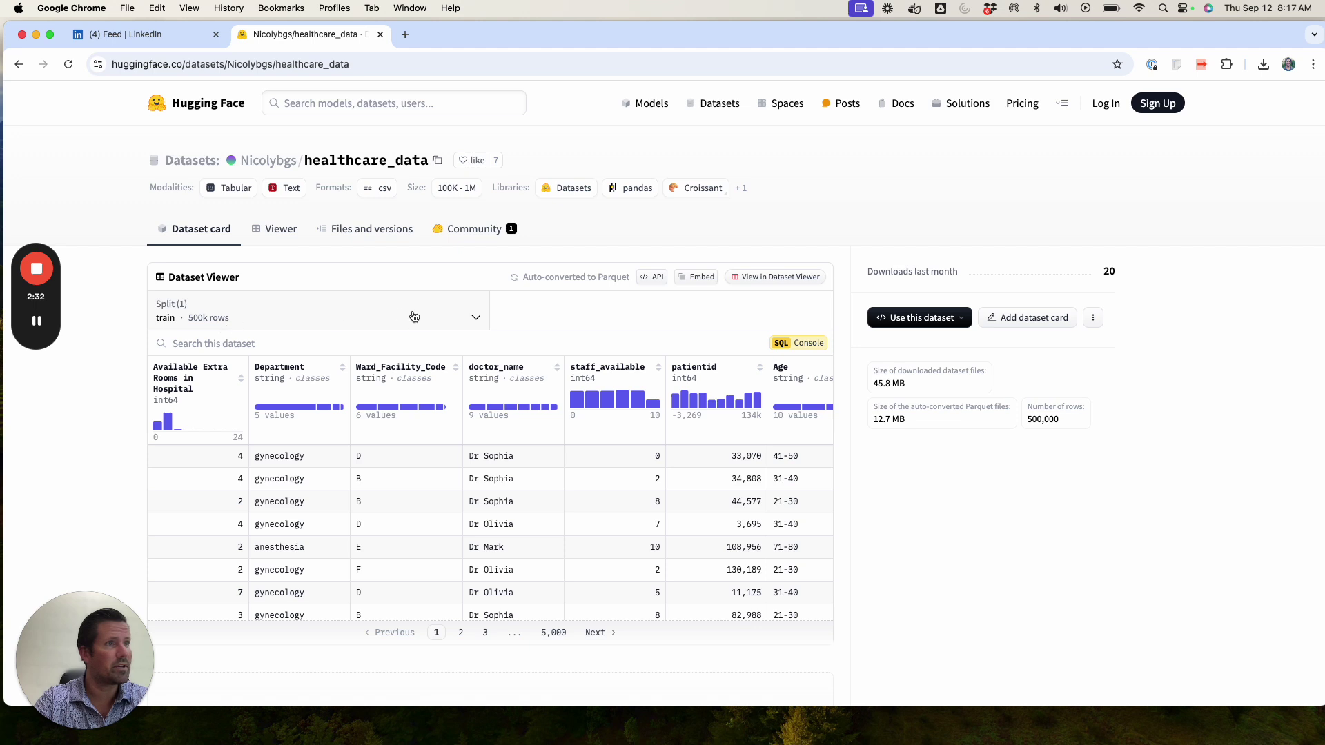
left_click(476, 323)
left_click(124, 369)
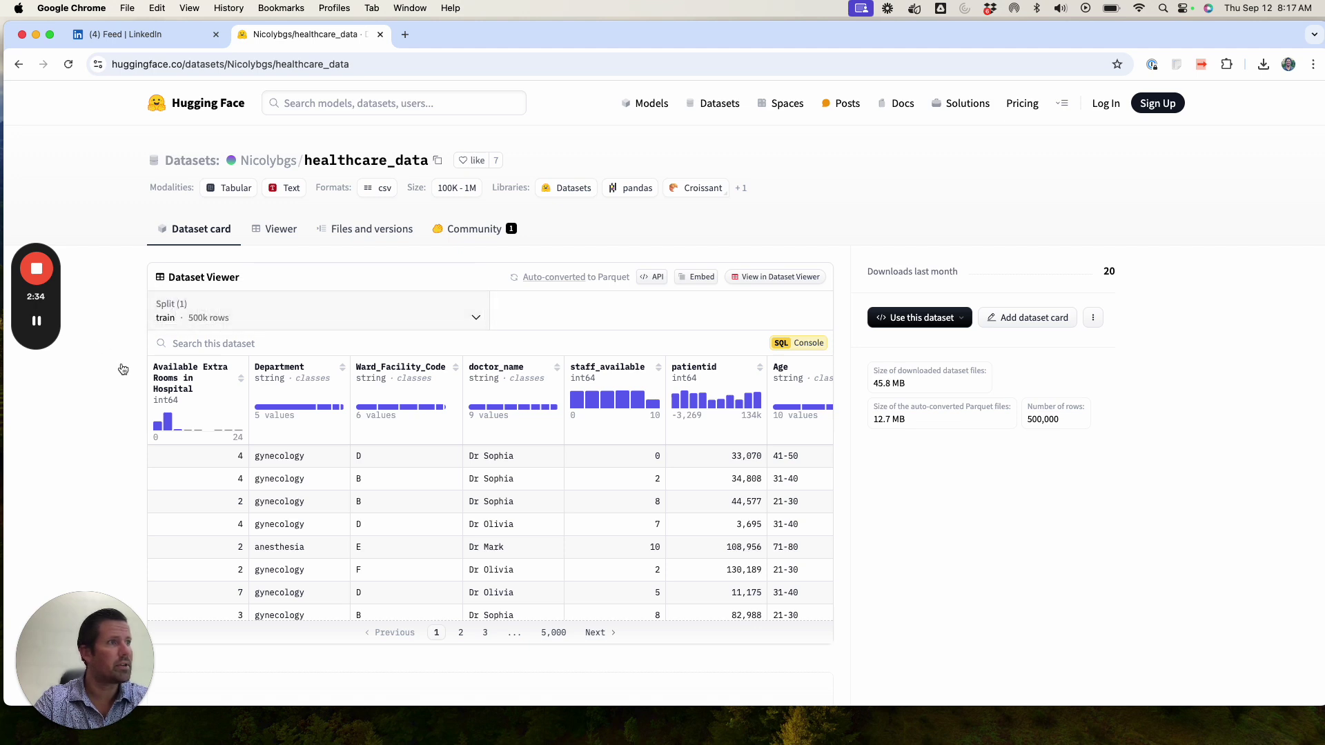
scroll(452, 489, "down", 3)
scroll(452, 489, "up", 3)
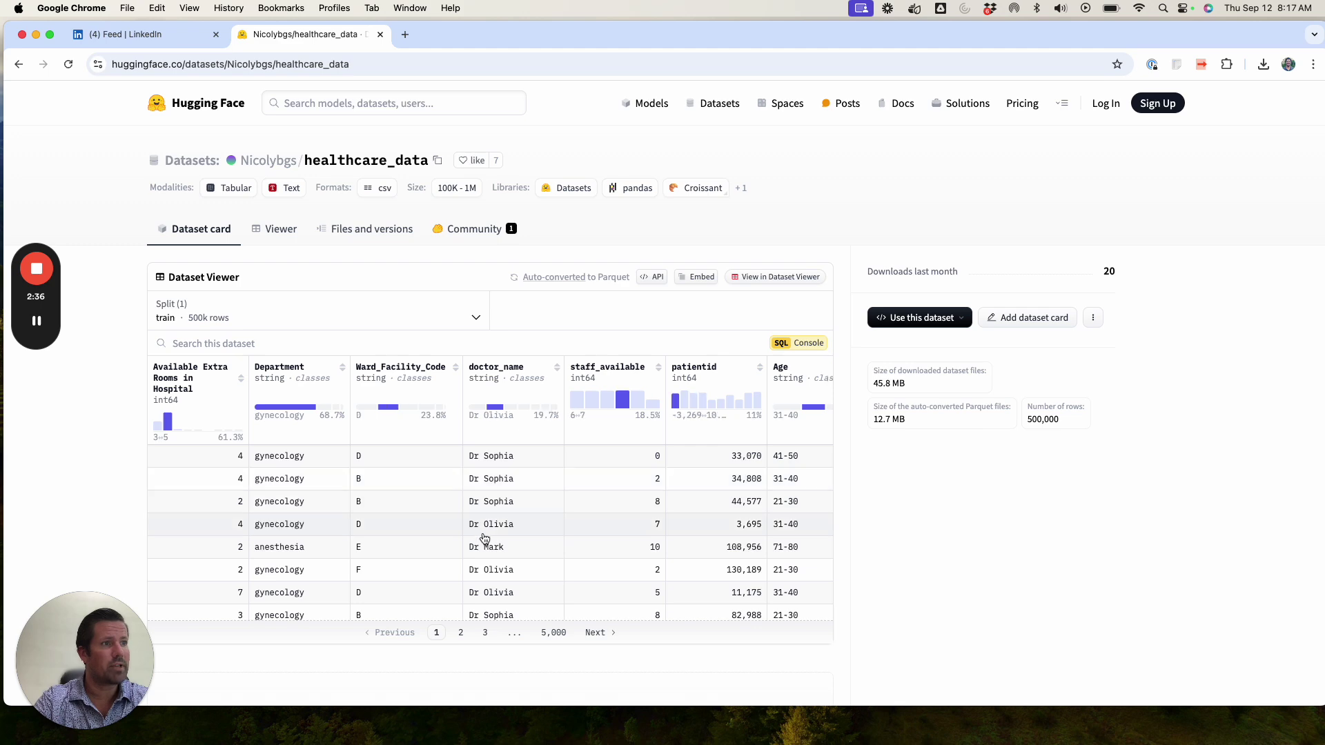
scroll(485, 539, "right", 10)
scroll(484, 538, "left", 10)
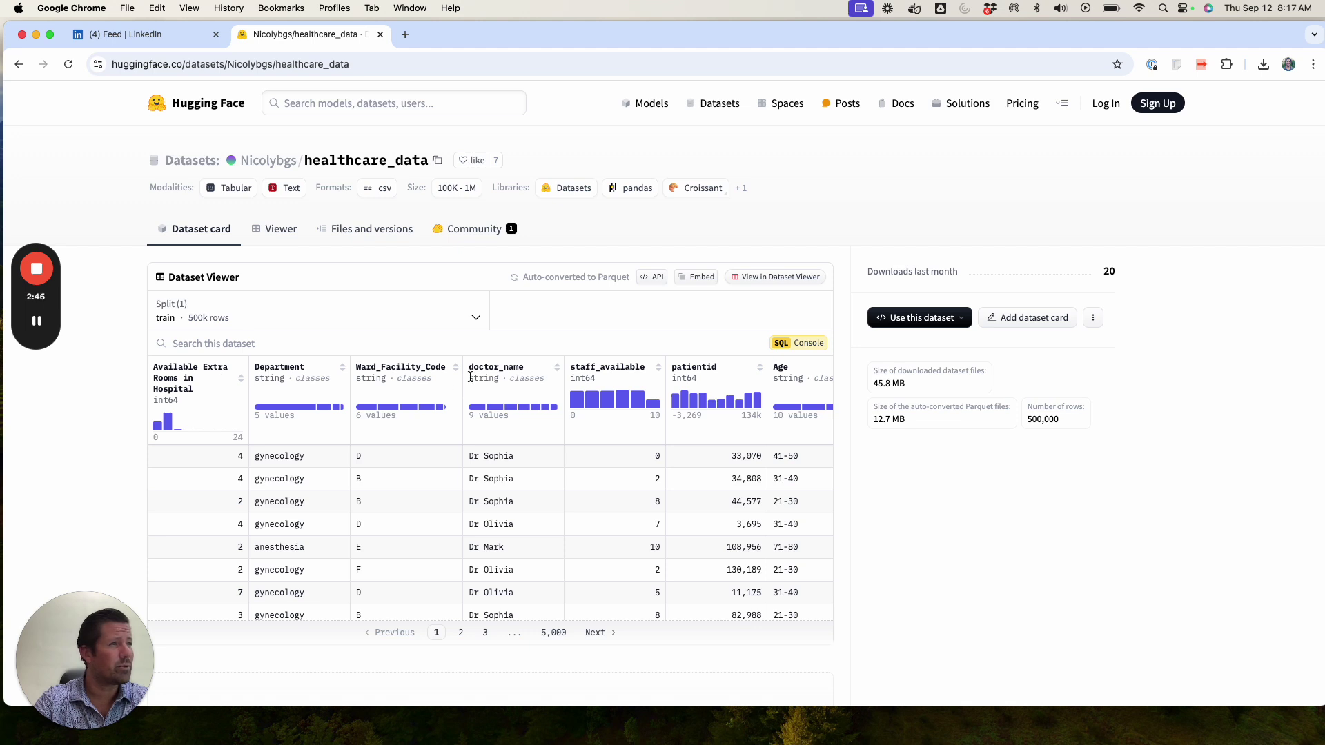
scroll(593, 509, "right", 1)
scroll(597, 509, "right", 5)
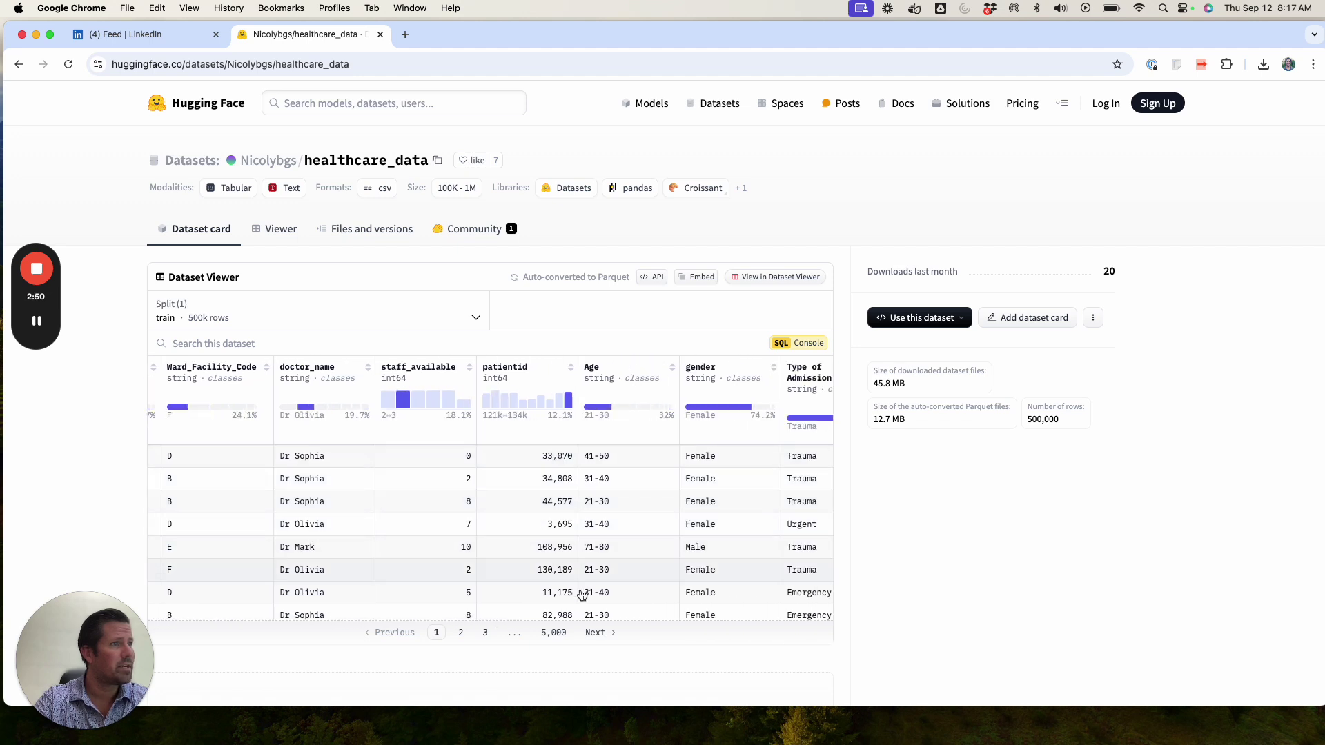
scroll(565, 590, "down", 3)
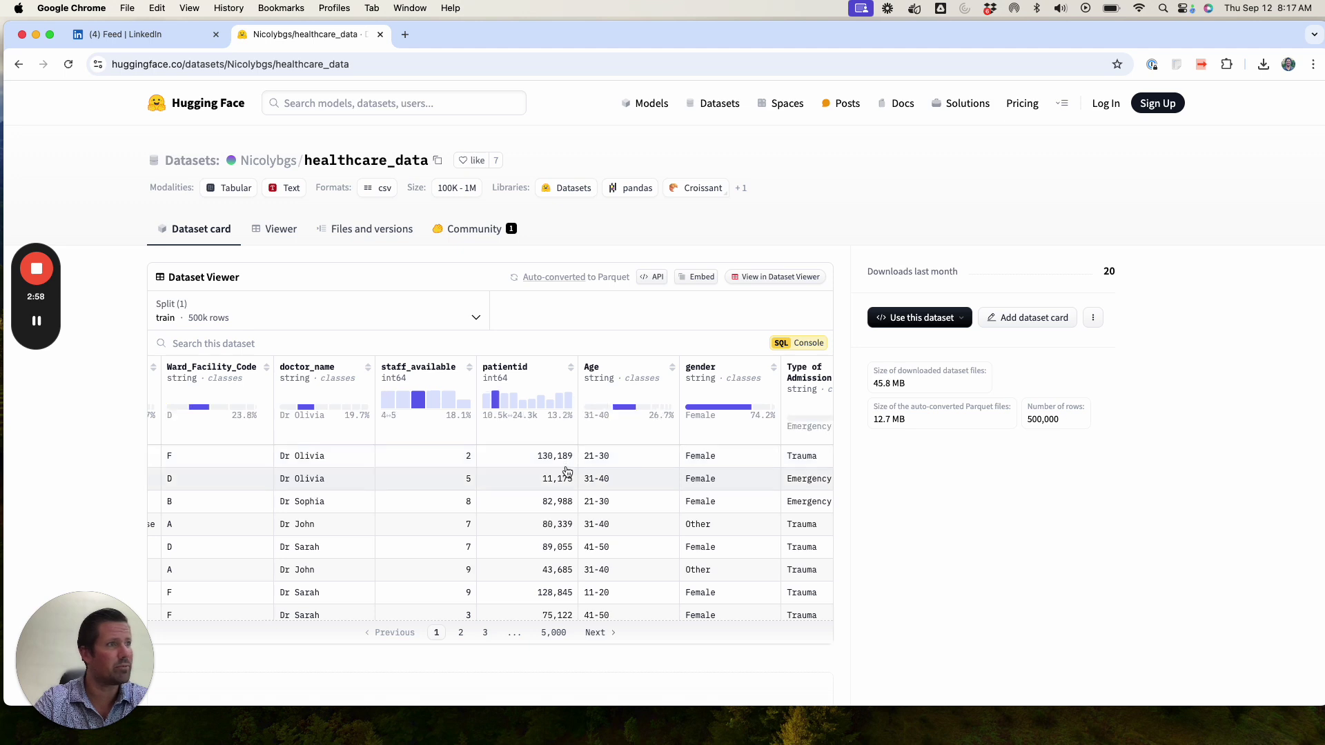
scroll(596, 485, "right", 2)
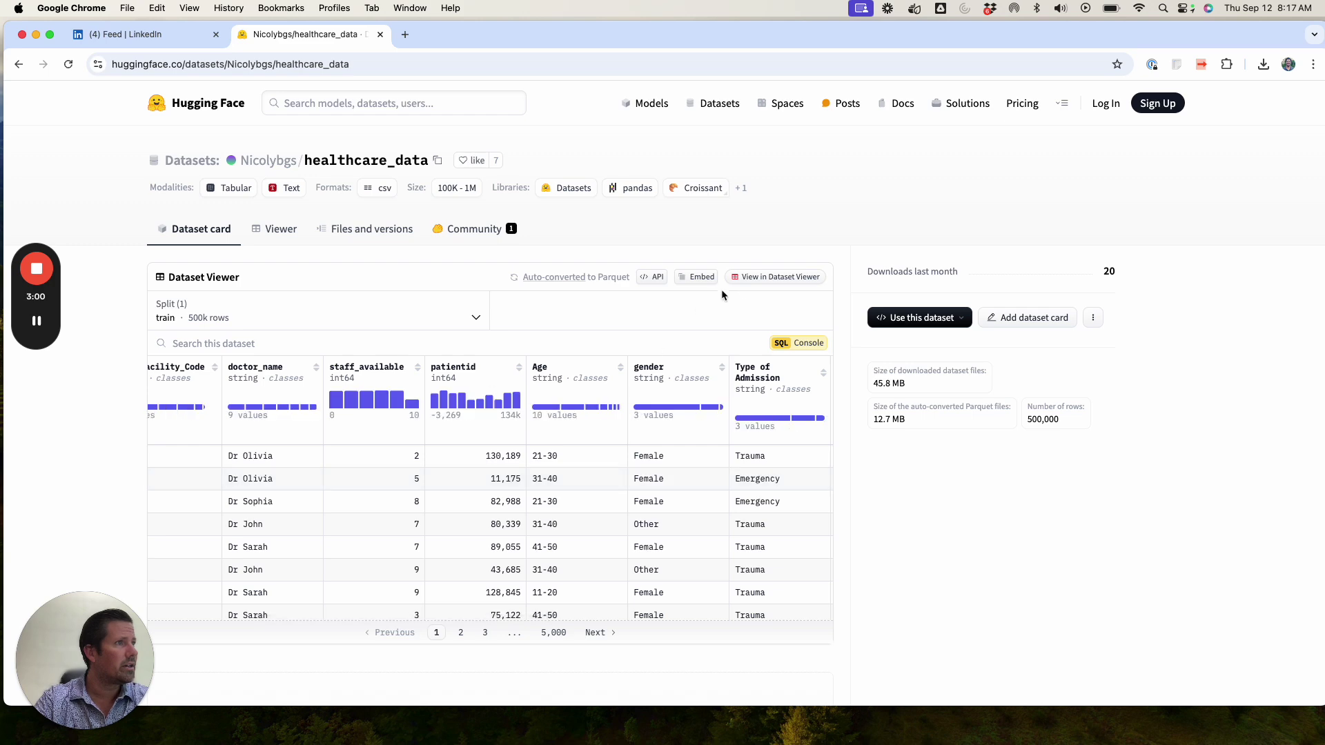
- View the table in the full-page dataset viewer, return to the dataset card and check its size details
left_click(765, 279)
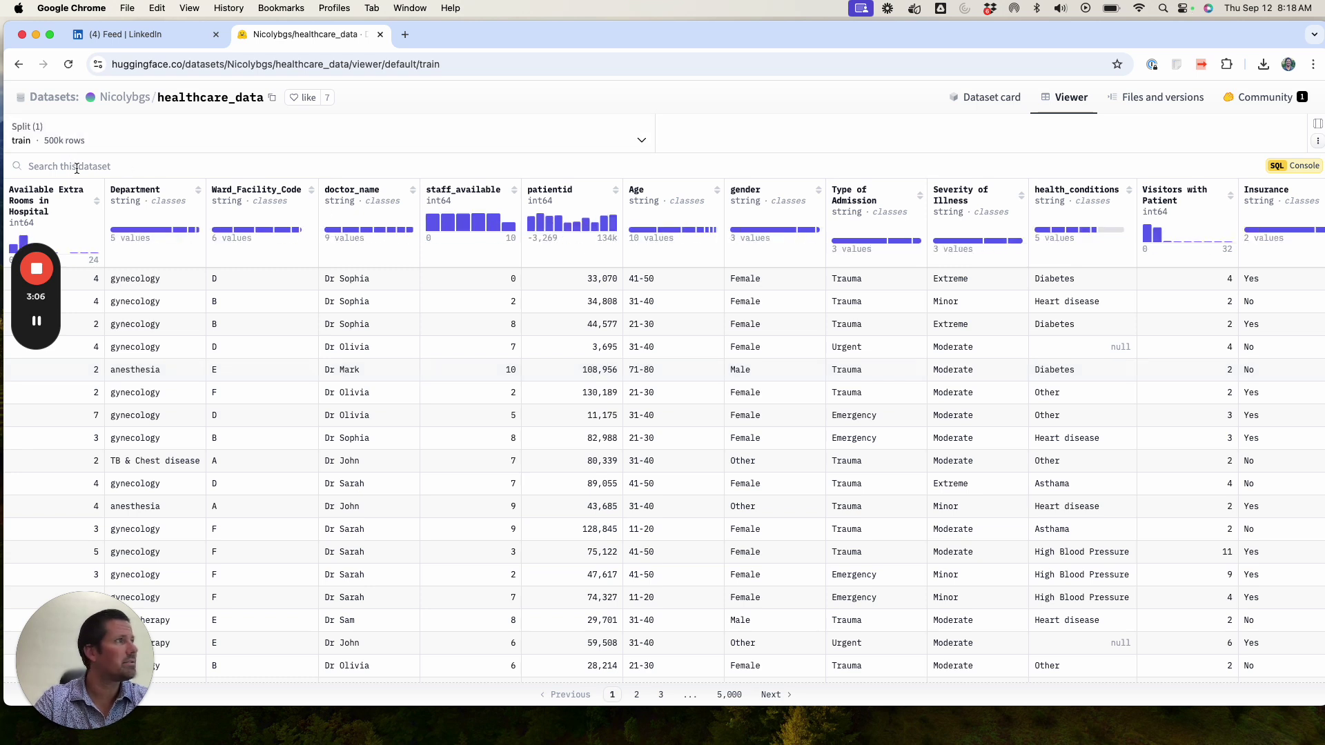
left_click(19, 64)
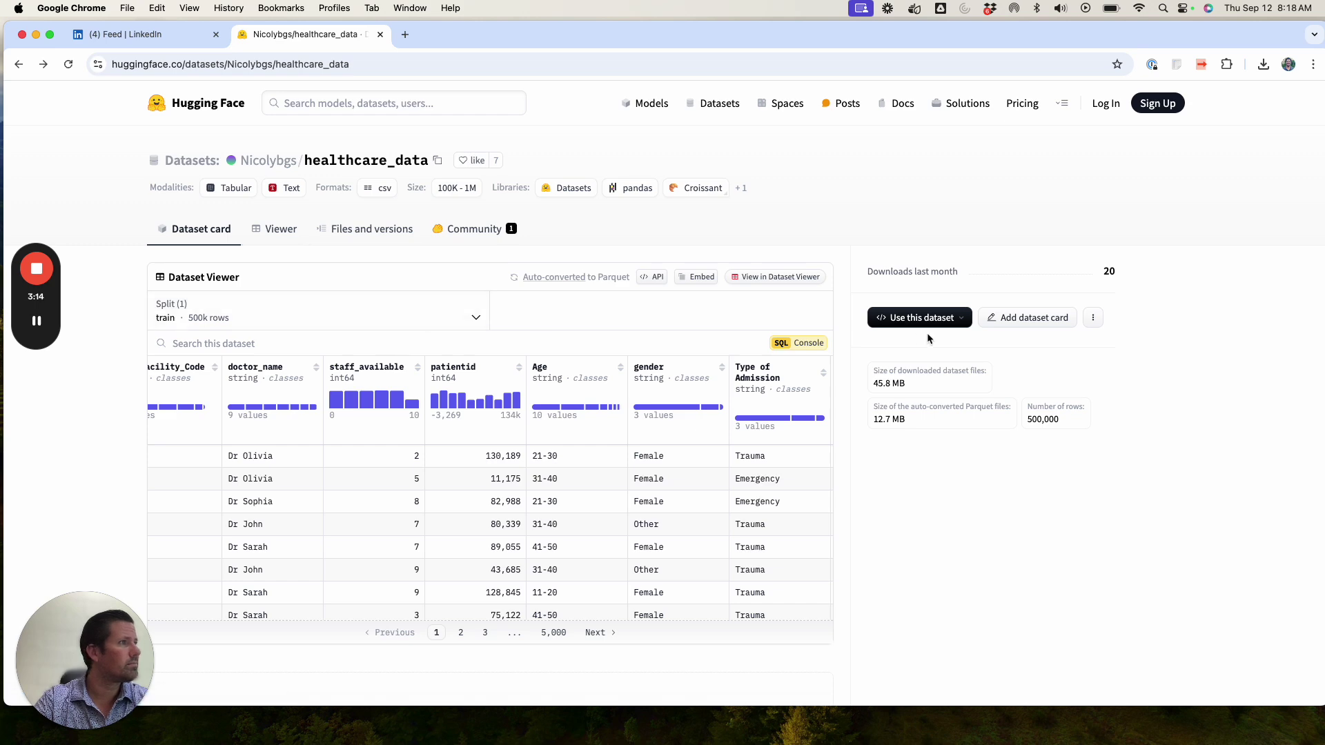
scroll(926, 333, "down", 3)
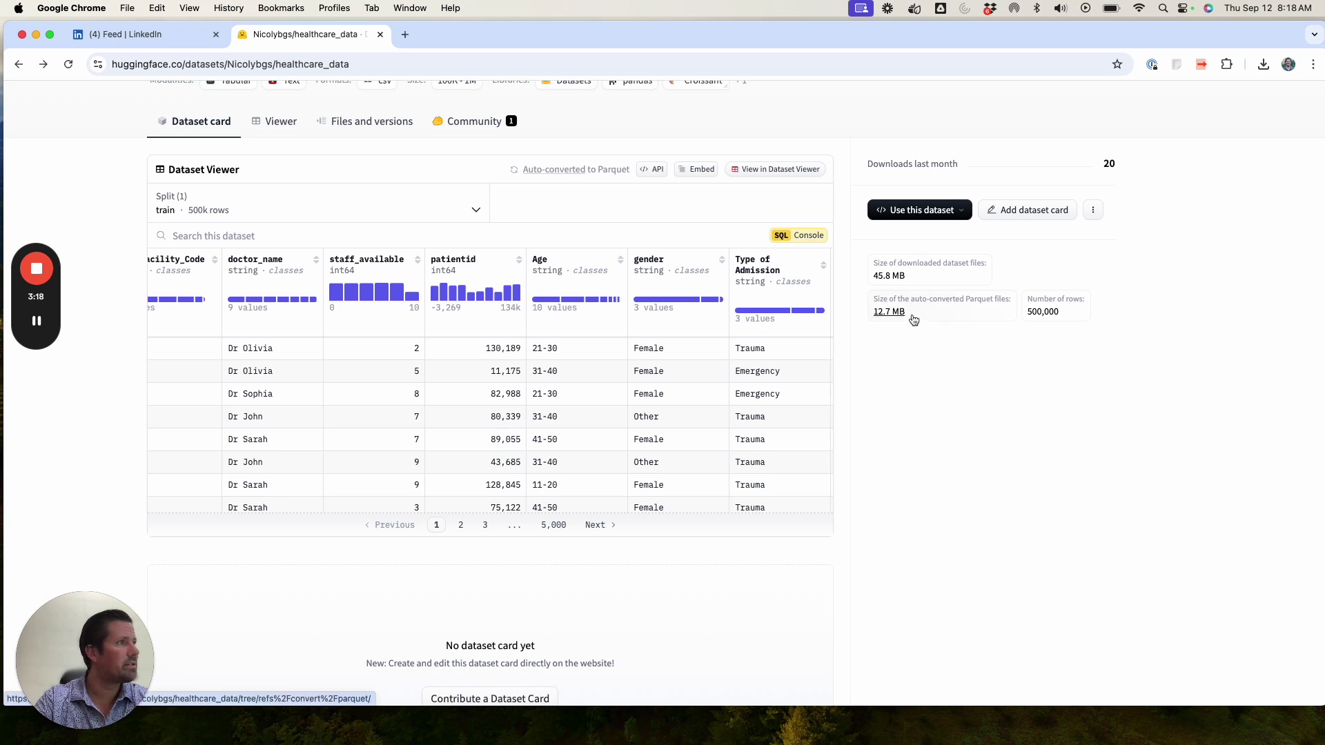
scroll(580, 246, "up", 2)
scroll(579, 246, "up", 1)
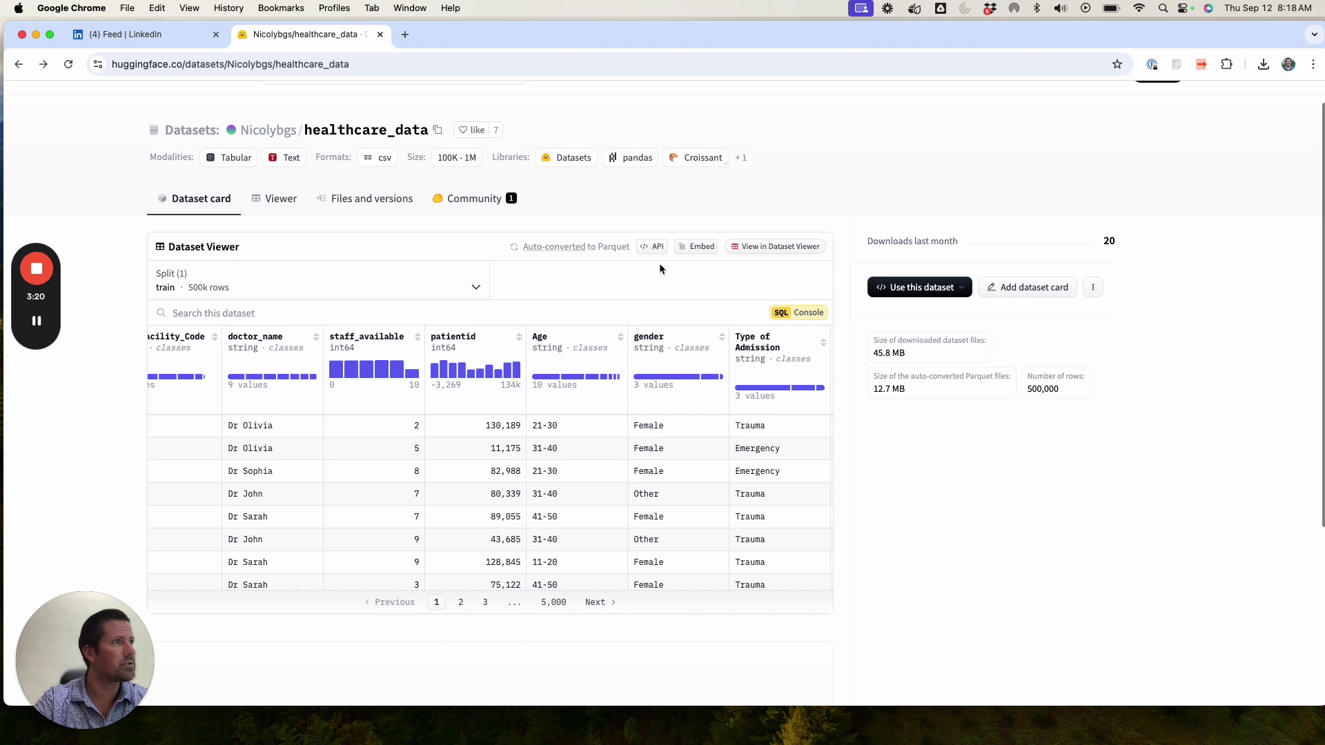
- Open the dataset's SQL console and run the query "select * from healthcare_data;"
left_click(795, 316)
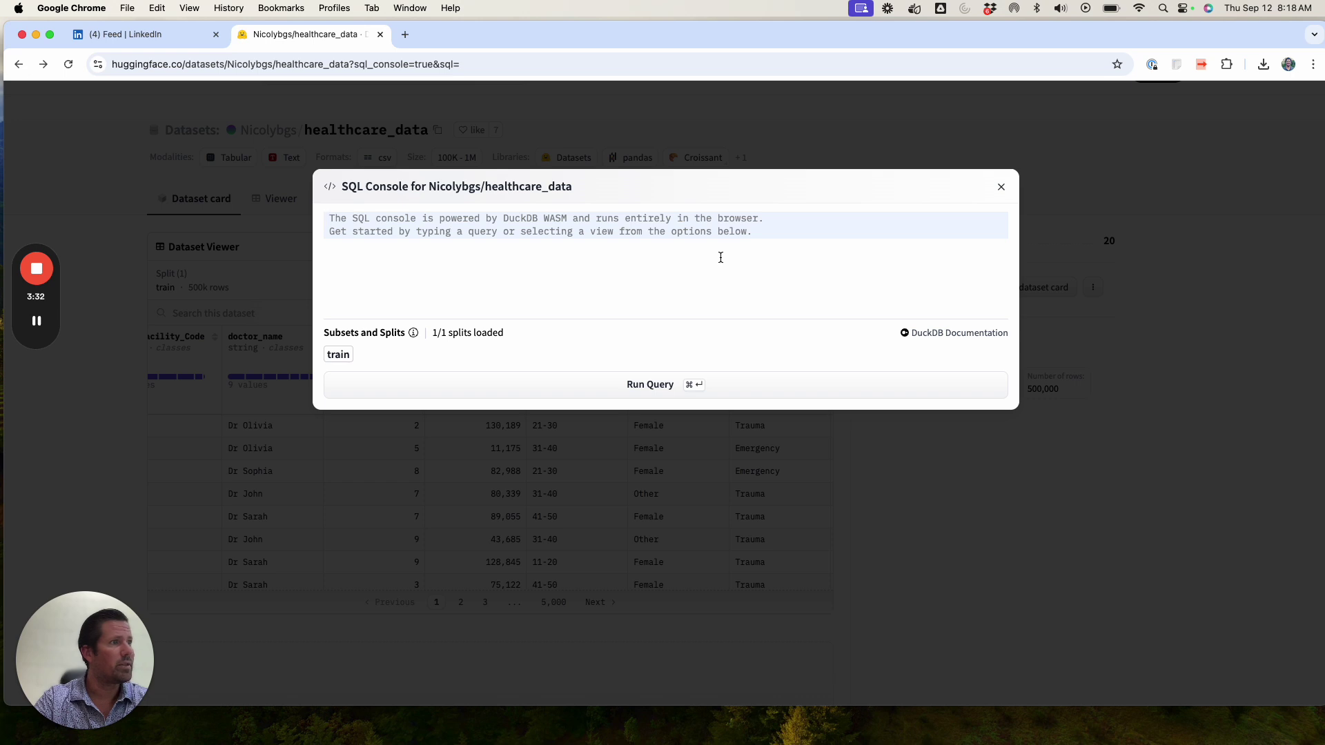
type("select *")
key("Return")
type("from healthcare_data;")
key("super+a")
key("super+Return")
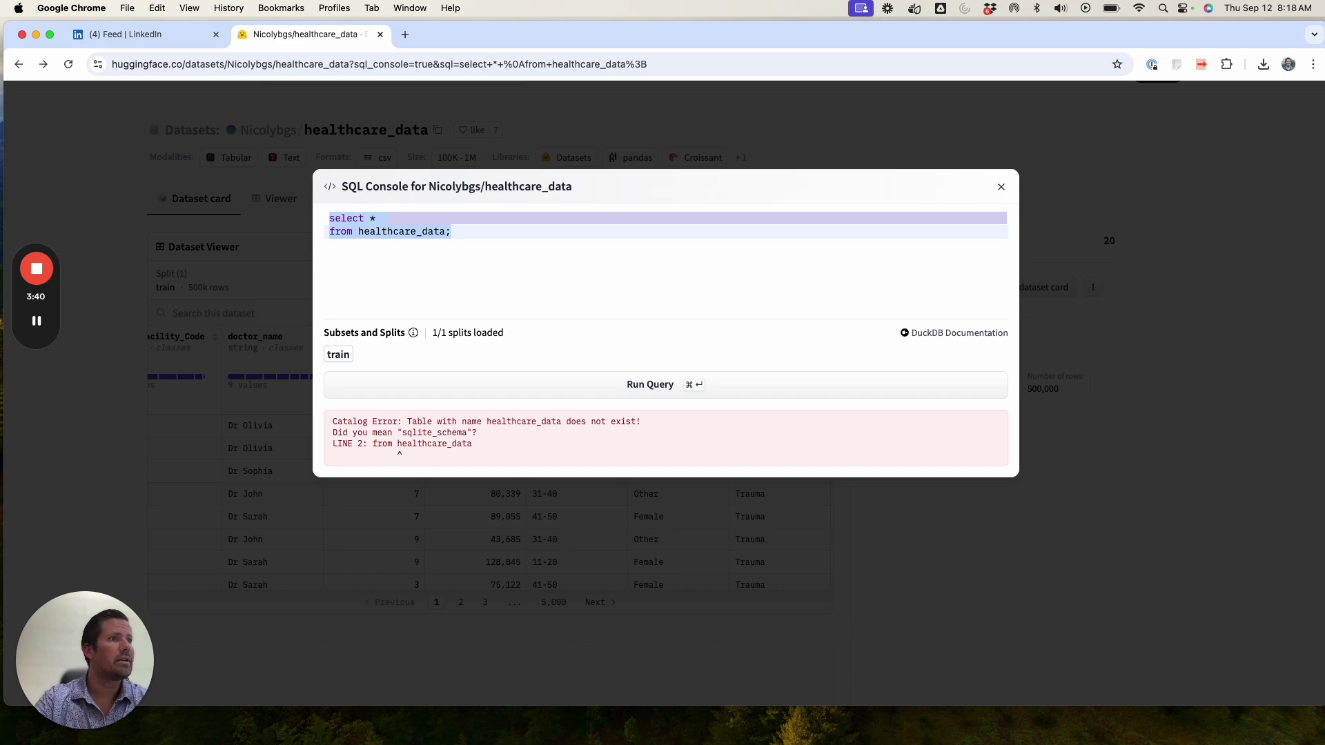
- Try to rerun the query without the table name and with only "select *", and start re-entering the from clause
left_click(523, 310)
left_click_drag(466, 231, 359, 235)
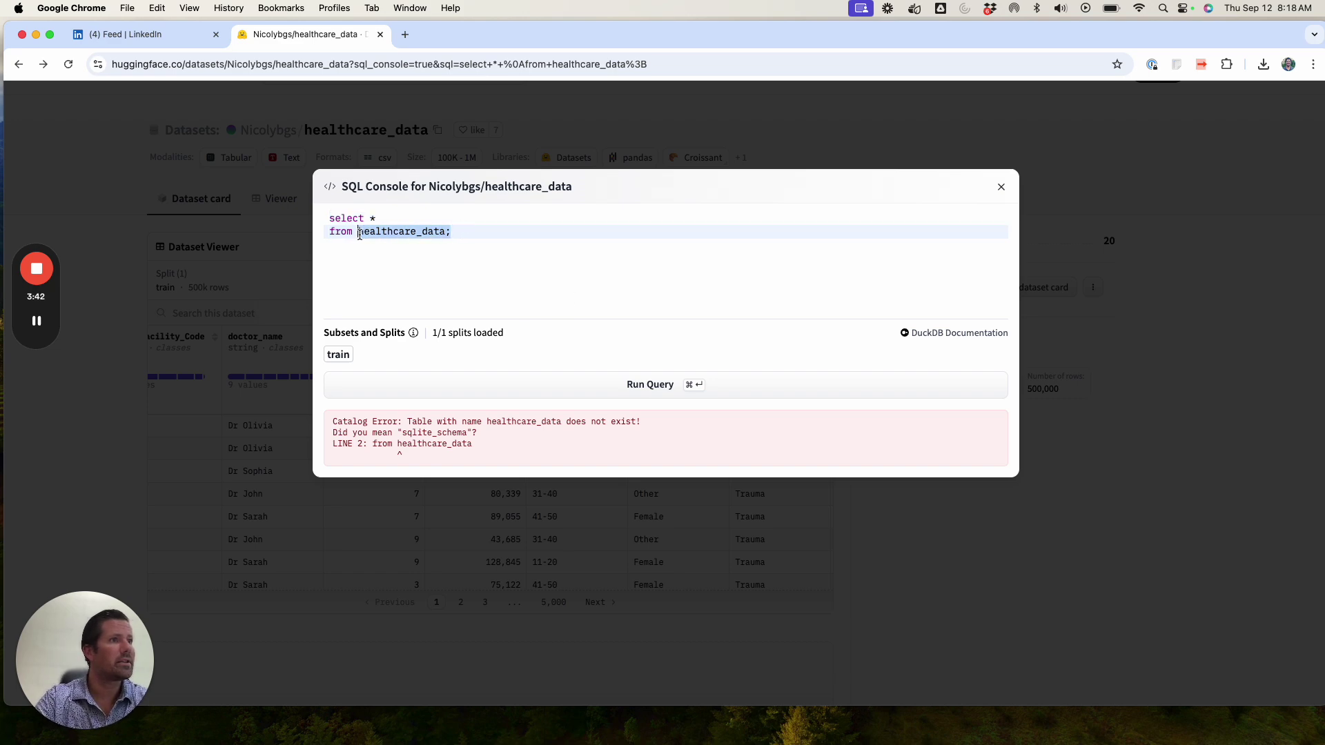
key("BackSpace")
key("super+Return")
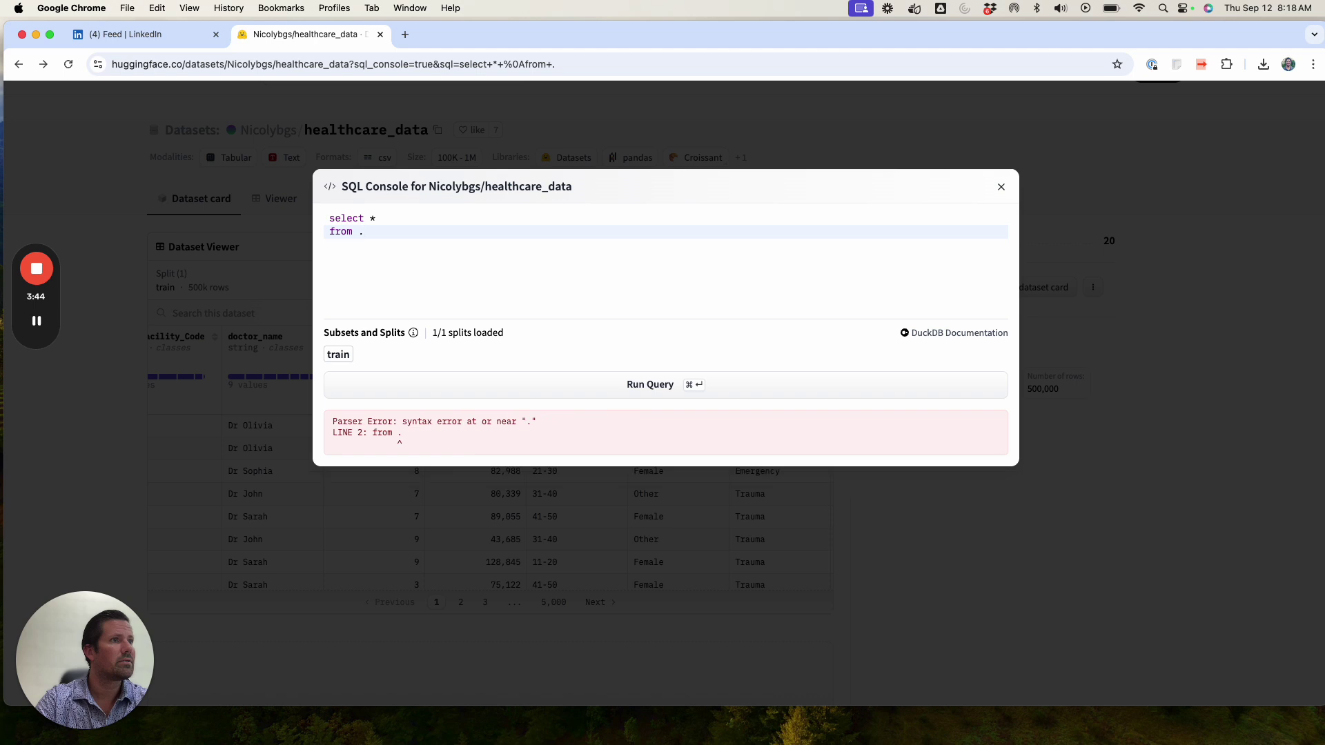
key("BackSpace")
key("BackSpace")
key("BackSpace")
key("BackSpace")
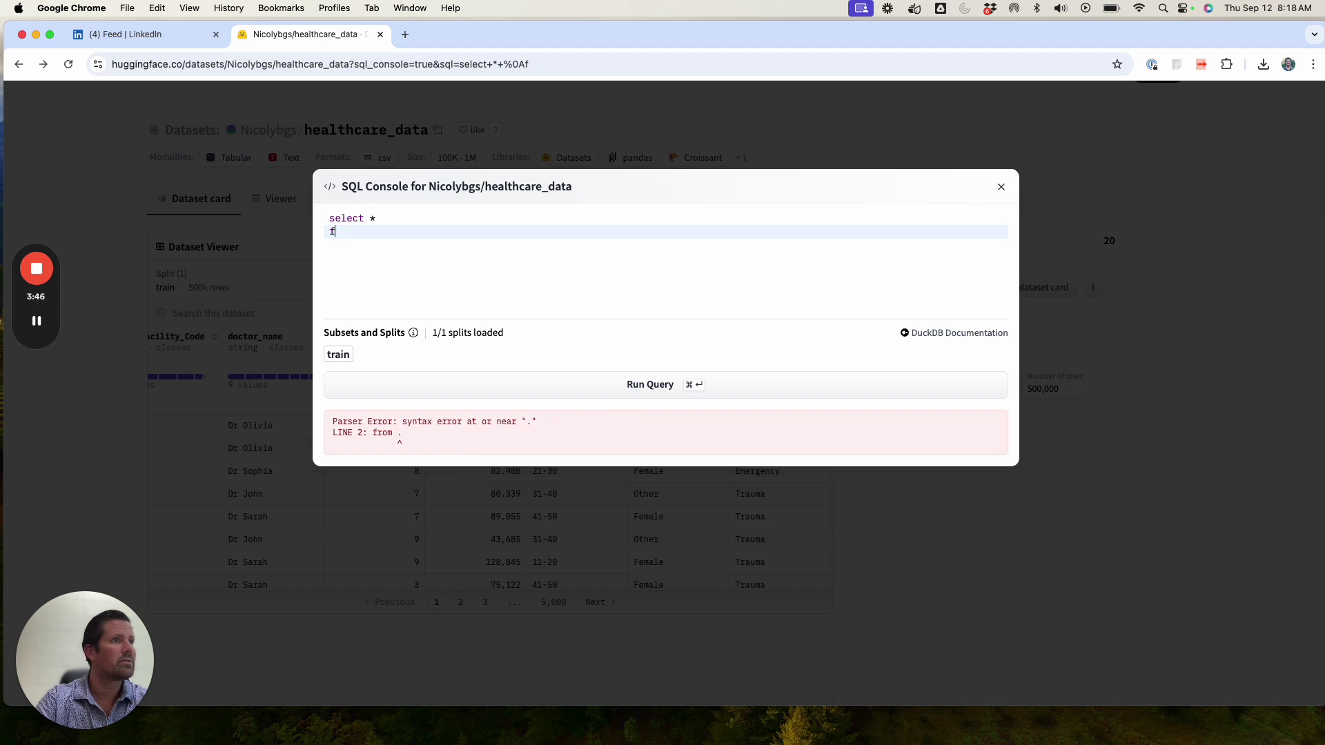
key("super+Return")
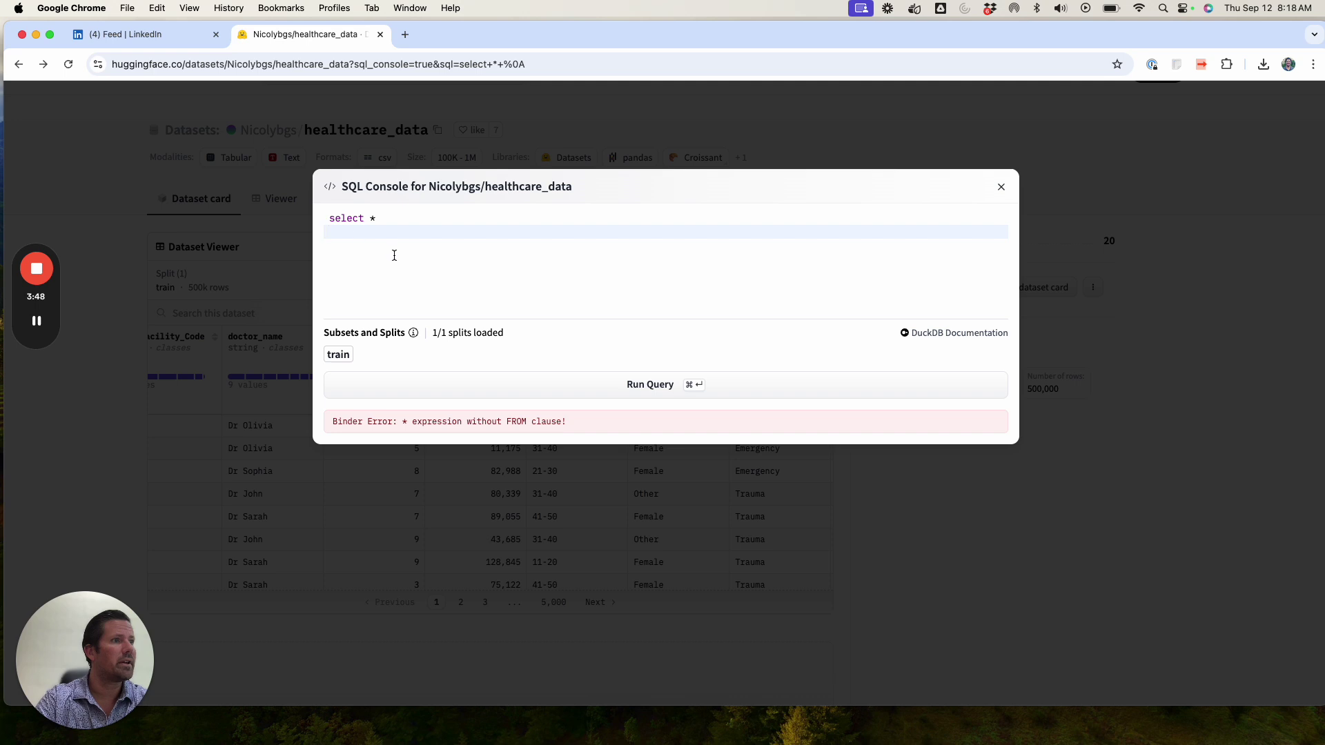
type("from")
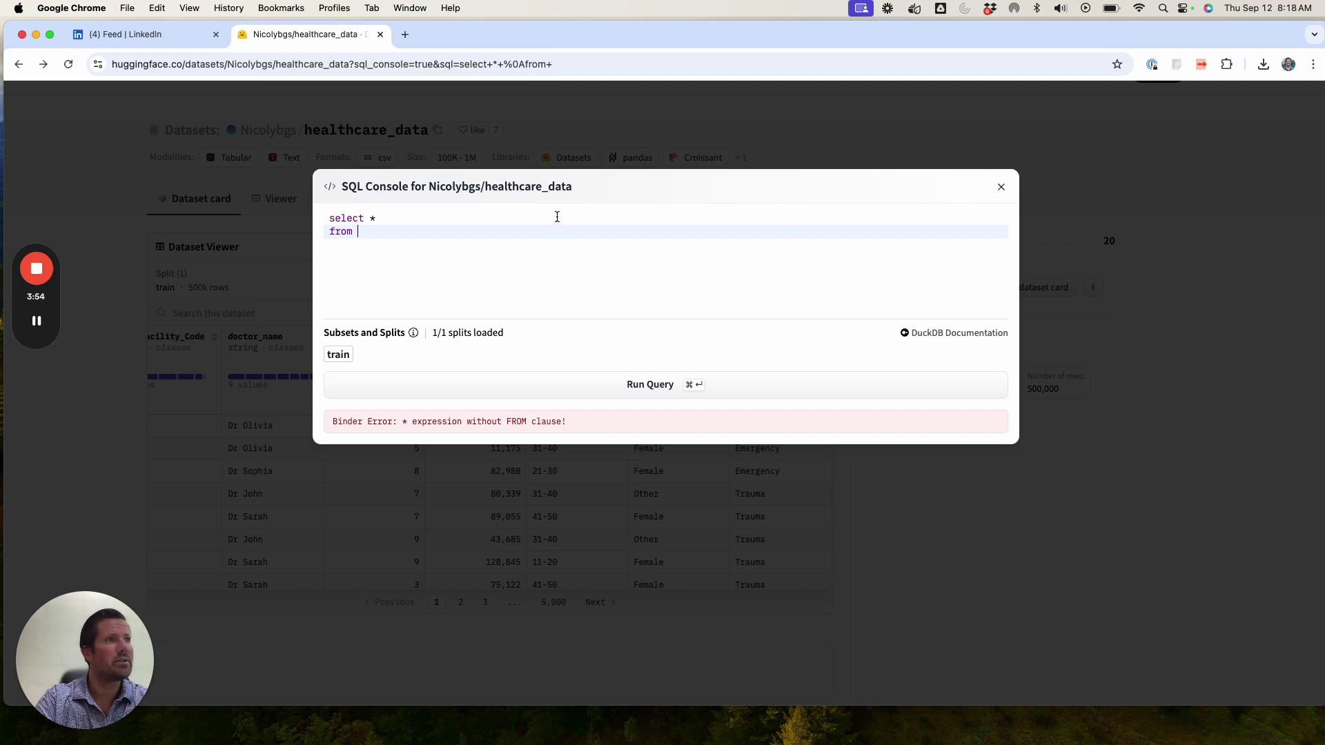
type("ni")
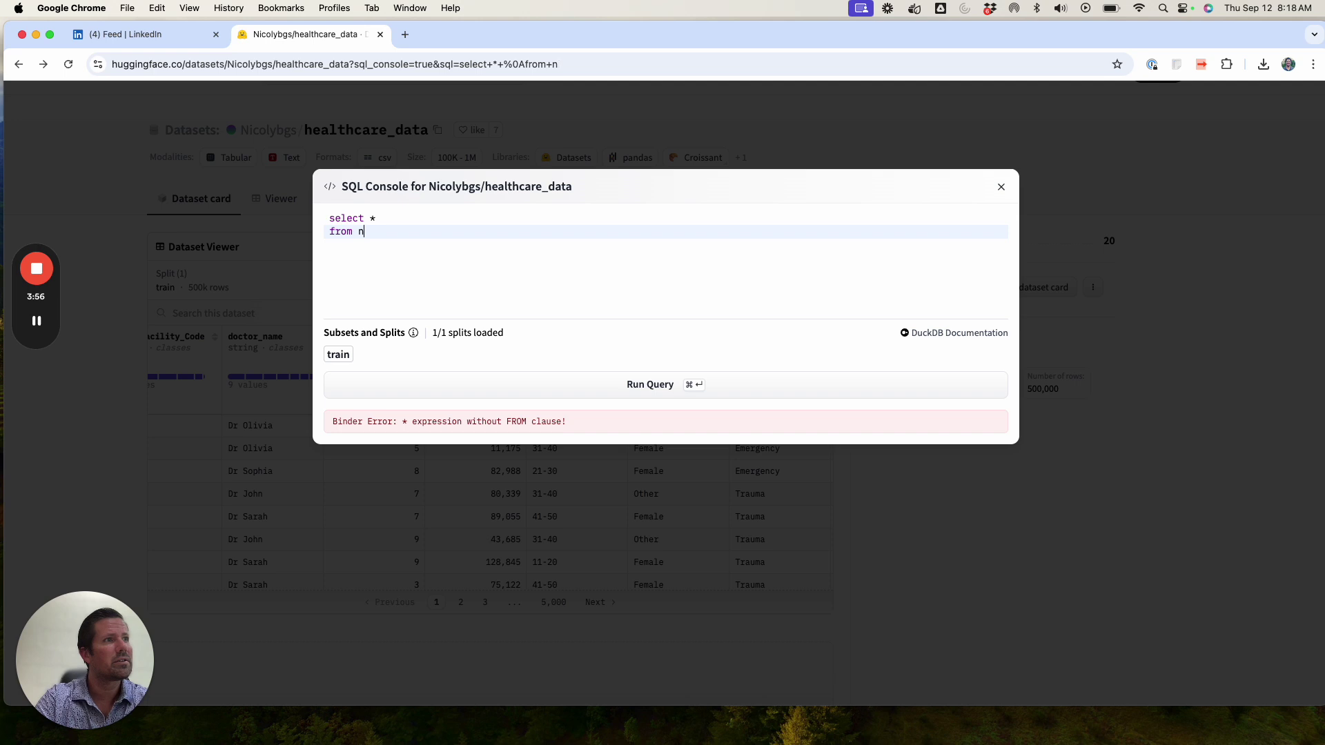
- Clear the query and try running select * on healthcare_data with the dataset owner's name as the table prefix
key("BackSpace")
key("BackSpace")
key("BackSpace")
key("BackSpace")
key("BackSpace")
key("BackSpace")
key("BackSpace")
key("BackSpace")
key("BackSpace")
key("BackSpace")
key("BackSpace")
key("BackSpace")
key("BackSpace")
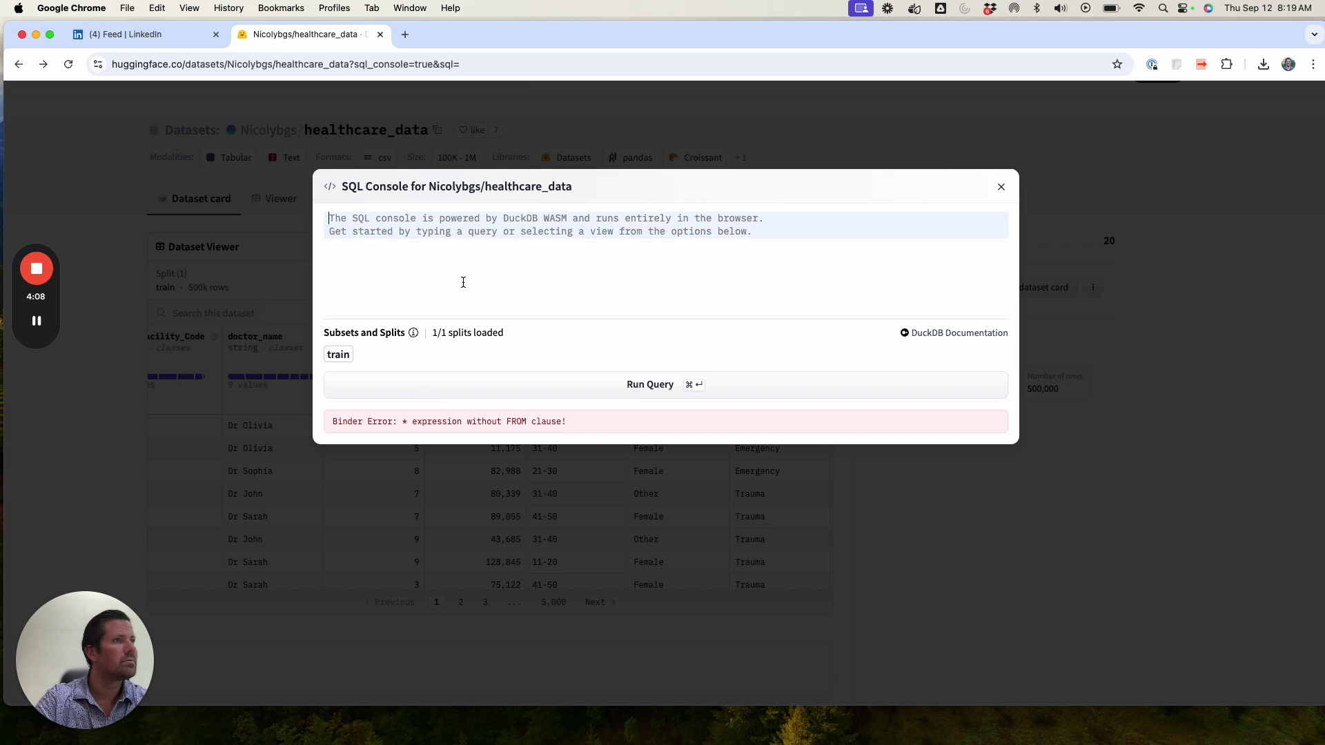
type("select *")
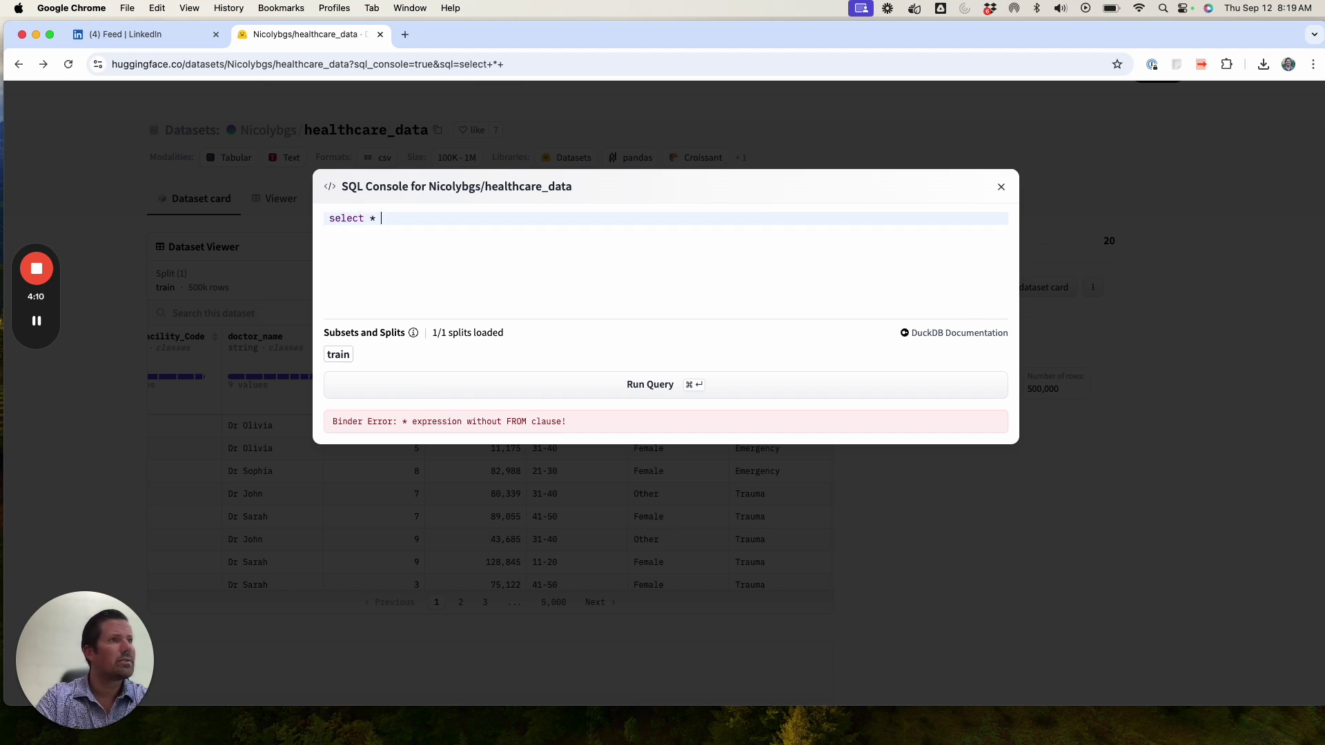
key("Return")
type("from ")
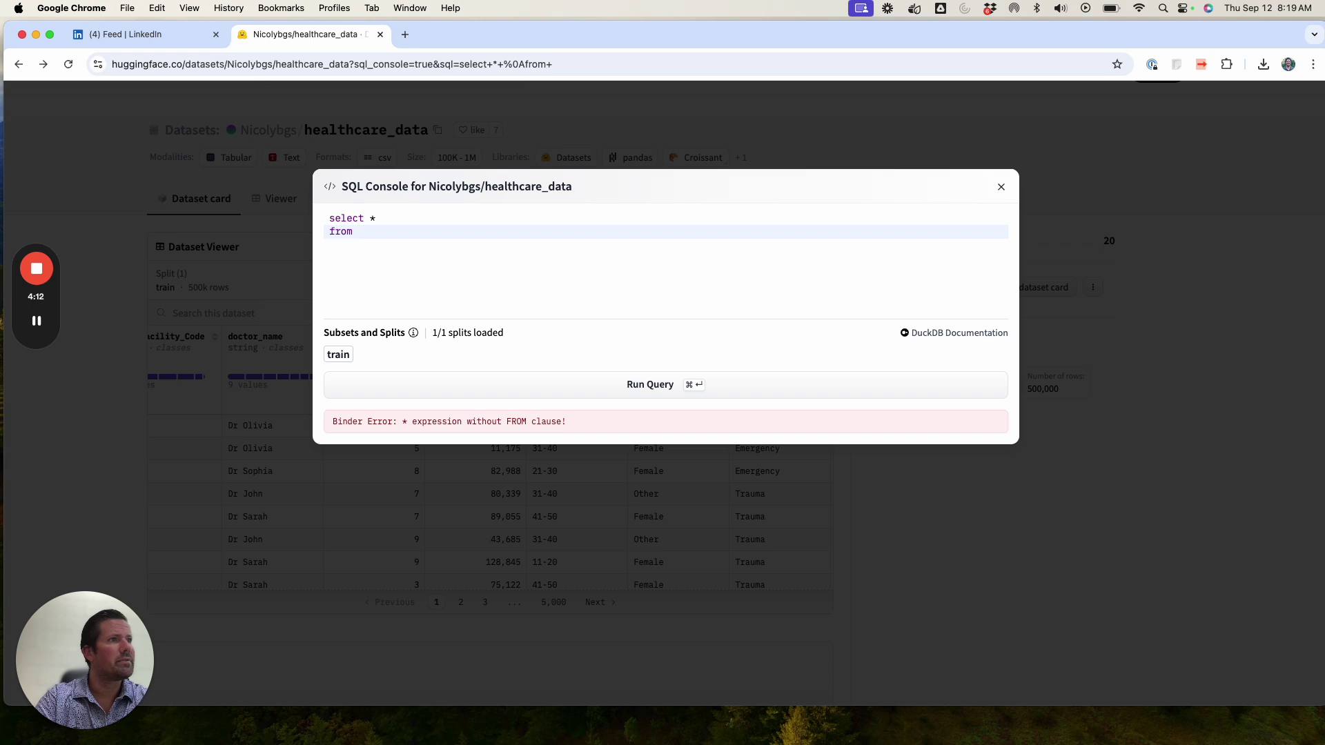
type("Nicolybgs.")
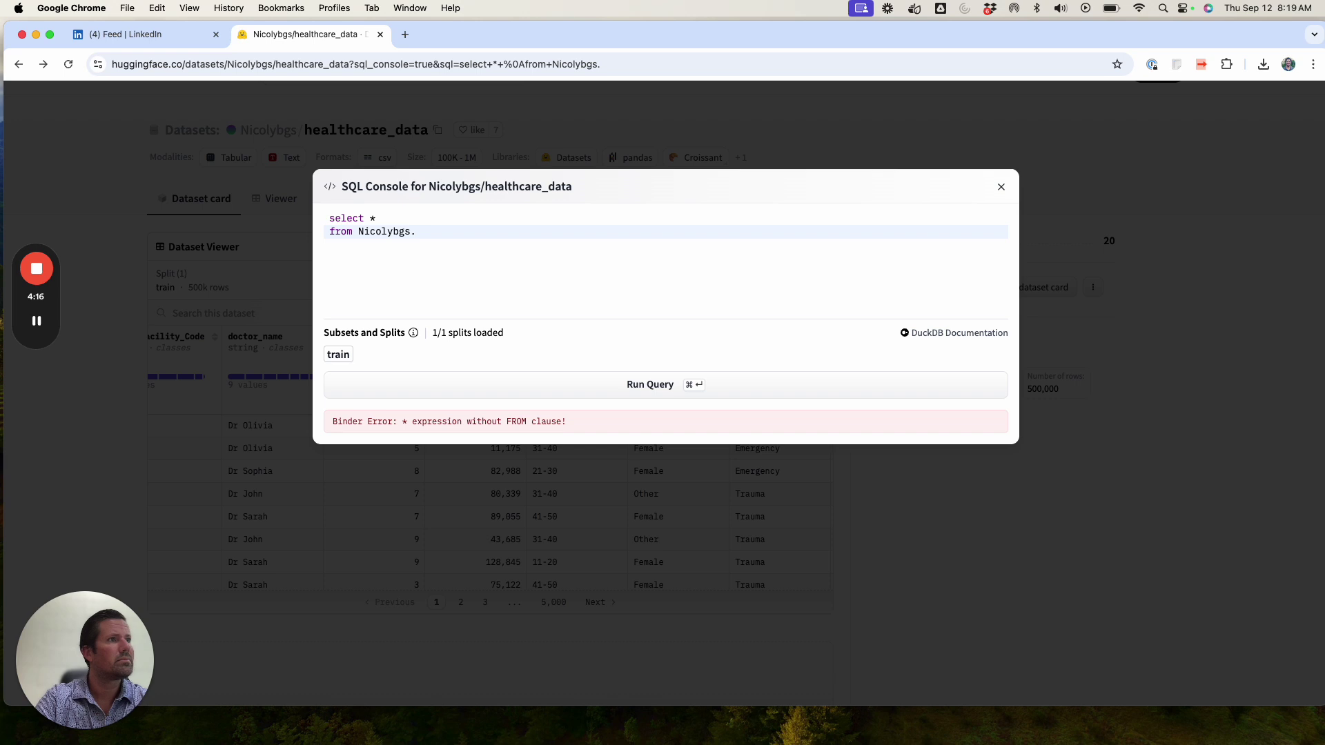
type("healthcare_data;")
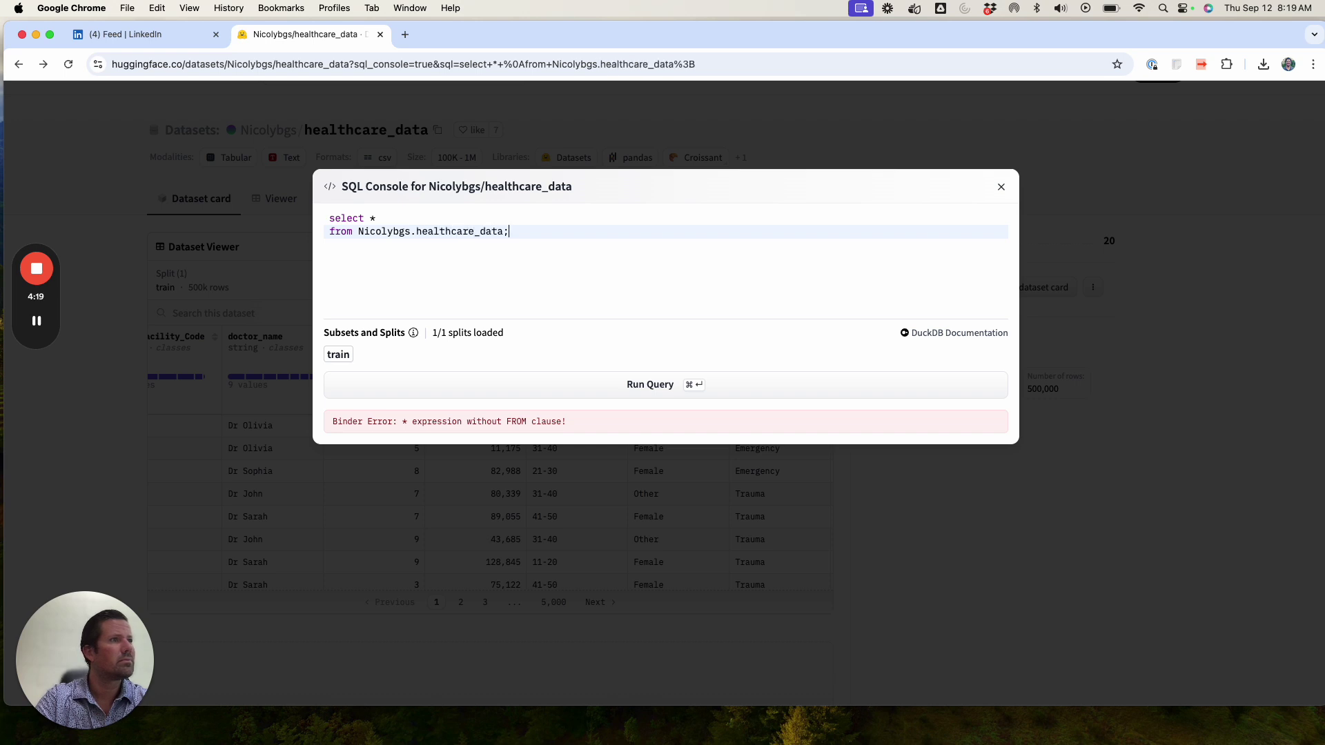
key("super+a")
key("super+Return")
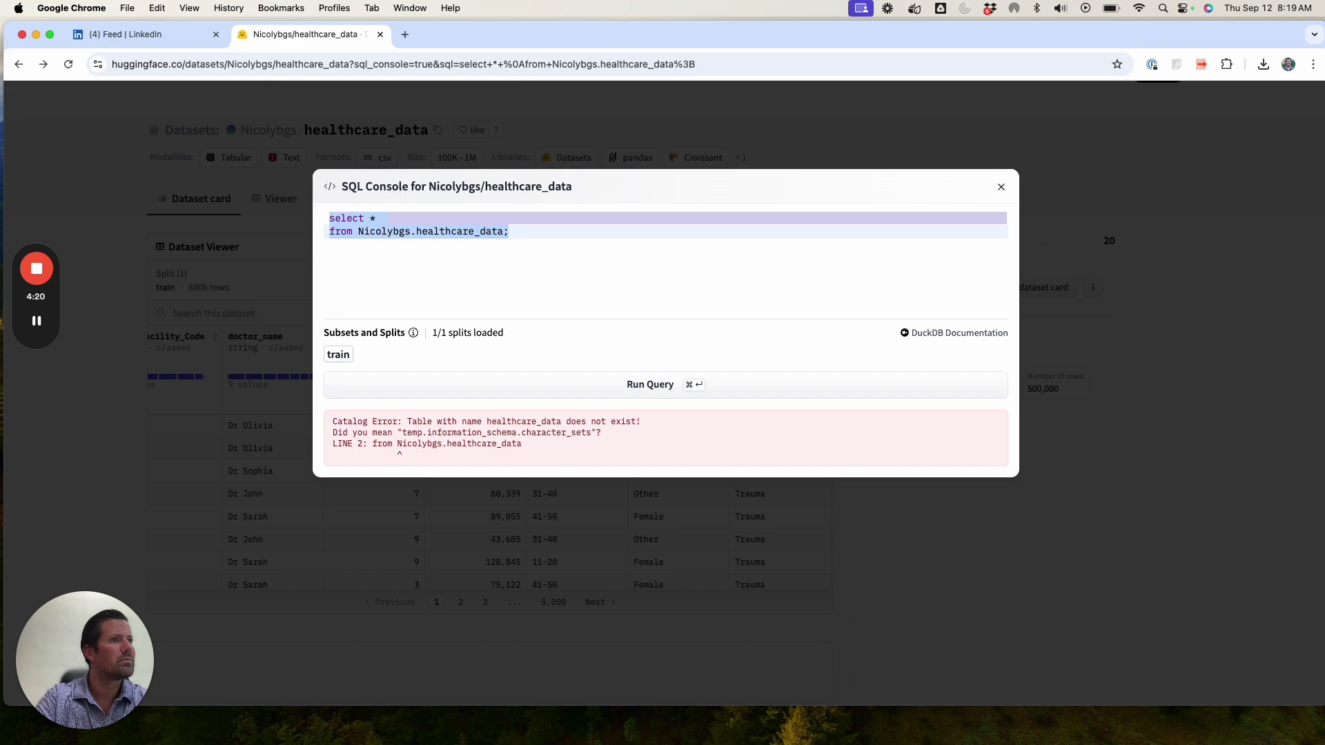
- Remove the owner prefix from the table name and try running "select * from healthcare_data;" again
double_click(385, 232)
key("shift+Right")
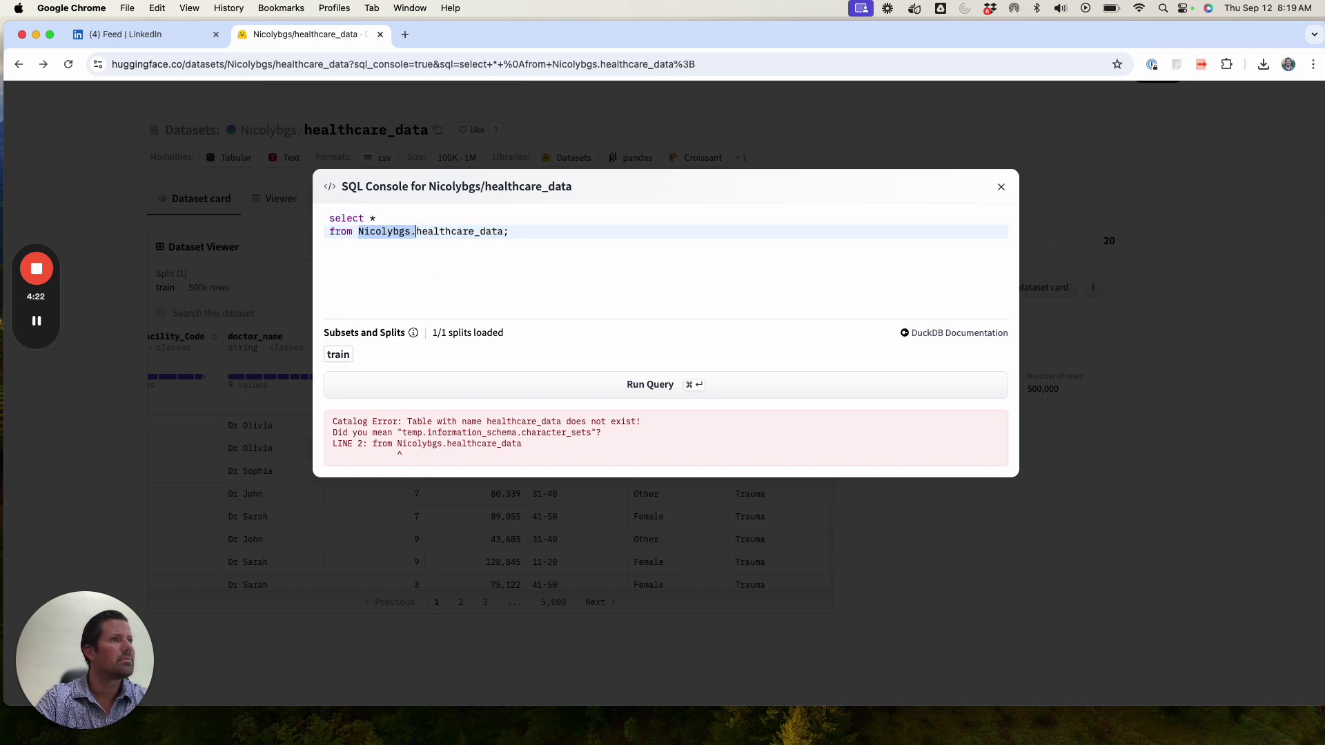
key("BackSpace")
key("super+Return")
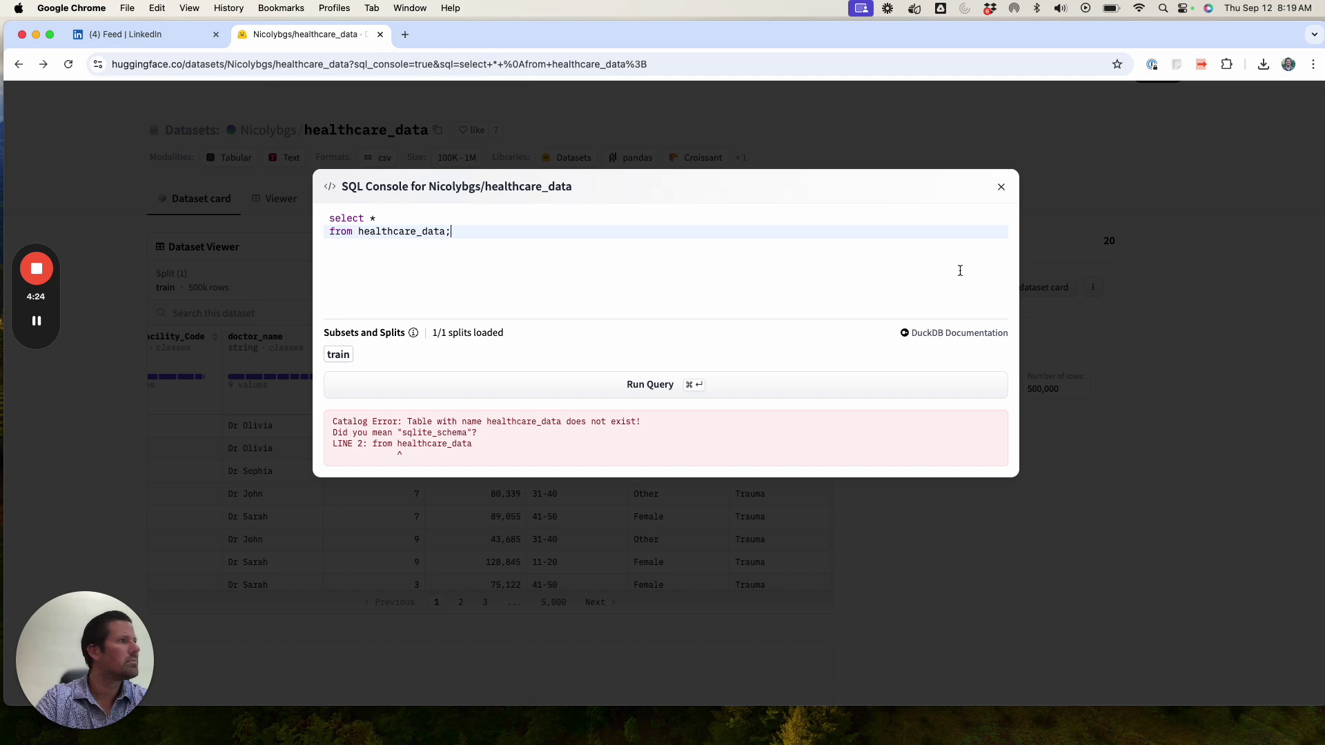
- Open the DuckDB SQL documentation from the console and return to the dataset's SQL console
mouse_move(29, 279)
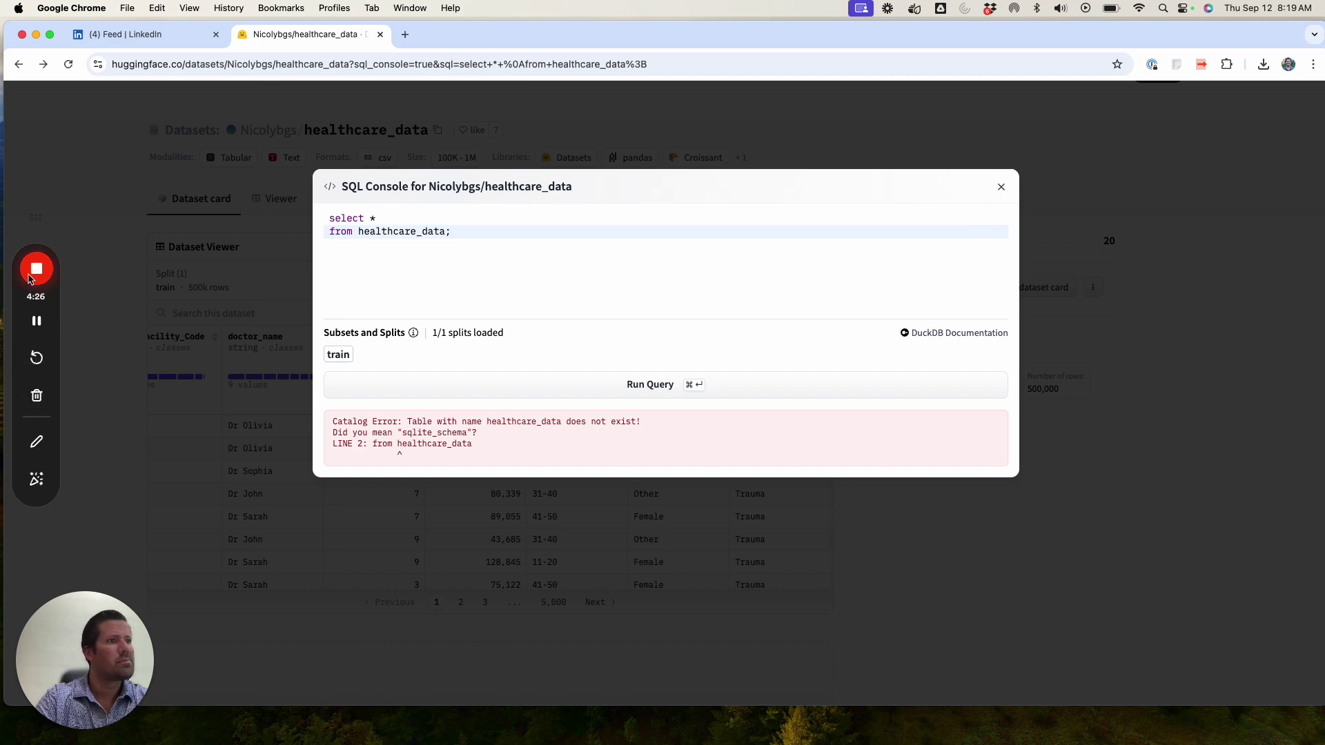
left_click(931, 334)
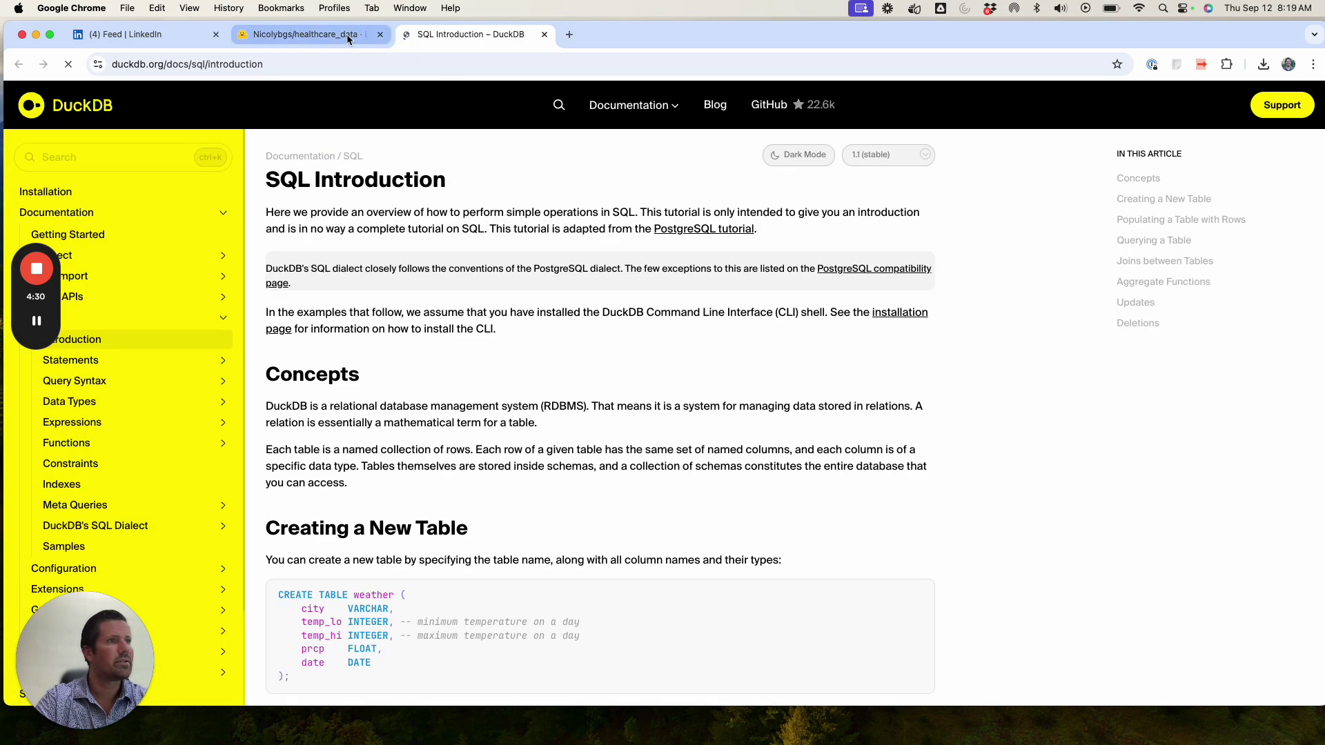
left_click(307, 34)
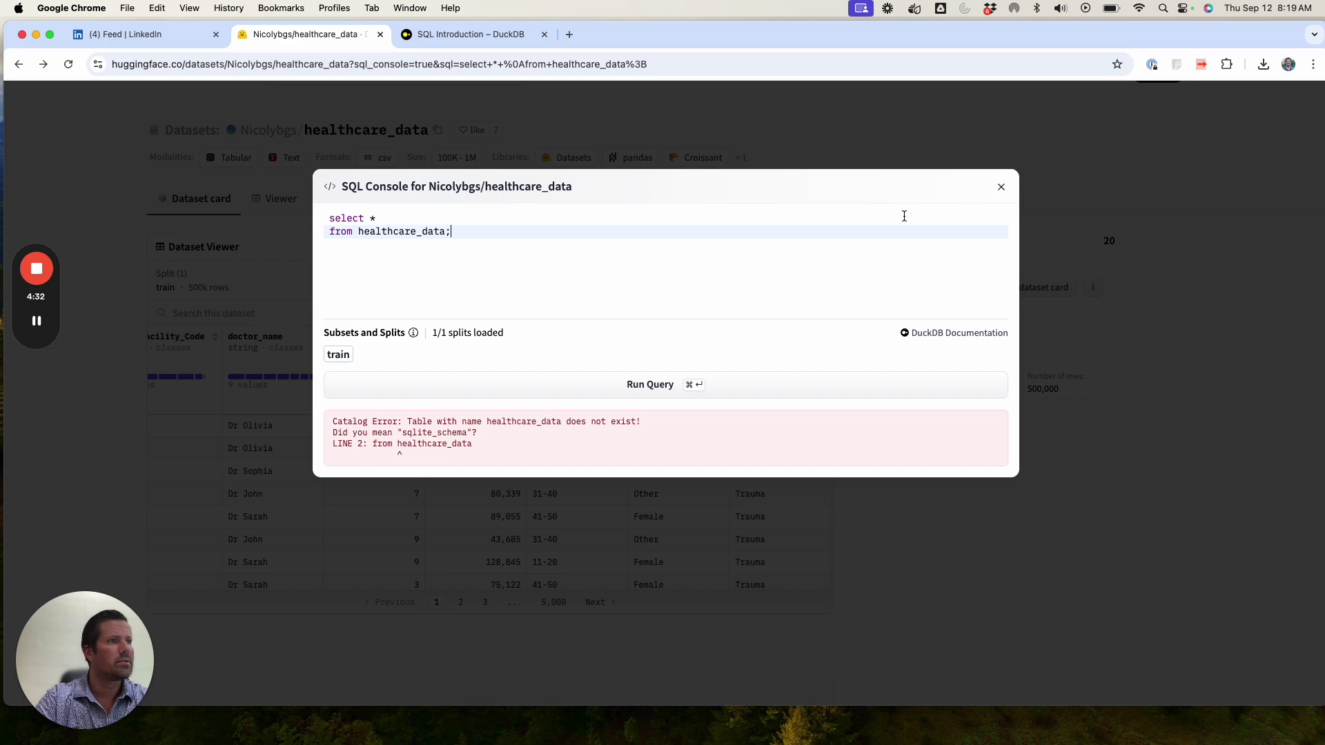
- Reopen the dataset's SQL console and try the healthcare_data query once more with the train split loaded
left_click(1003, 187)
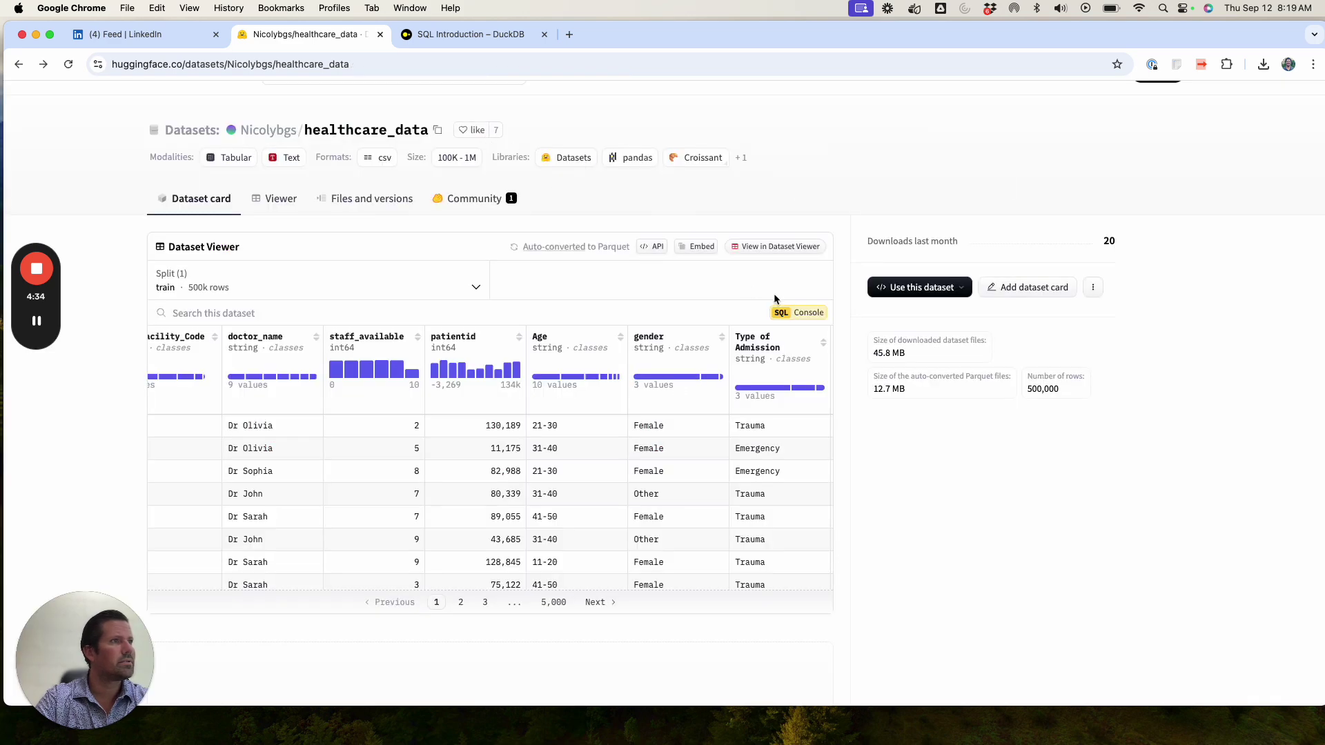
left_click(801, 316)
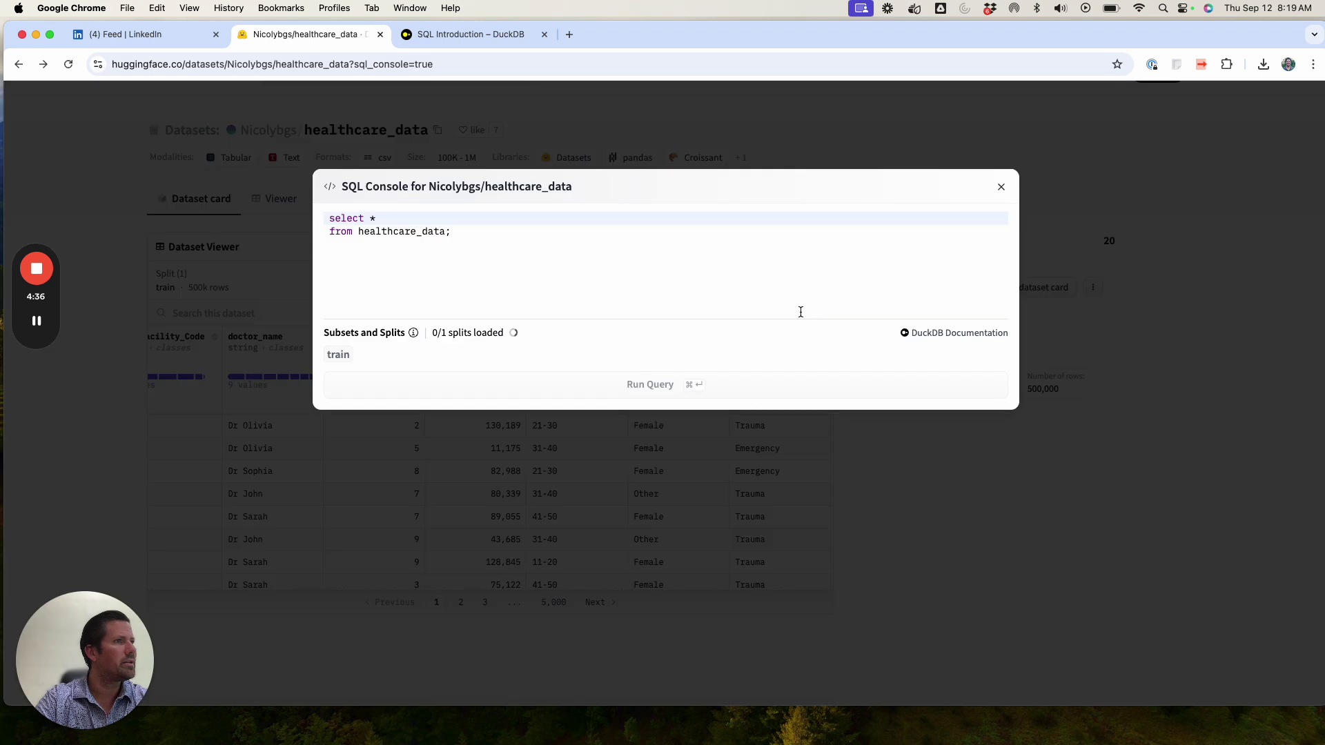
left_click_drag(353, 338, 430, 335)
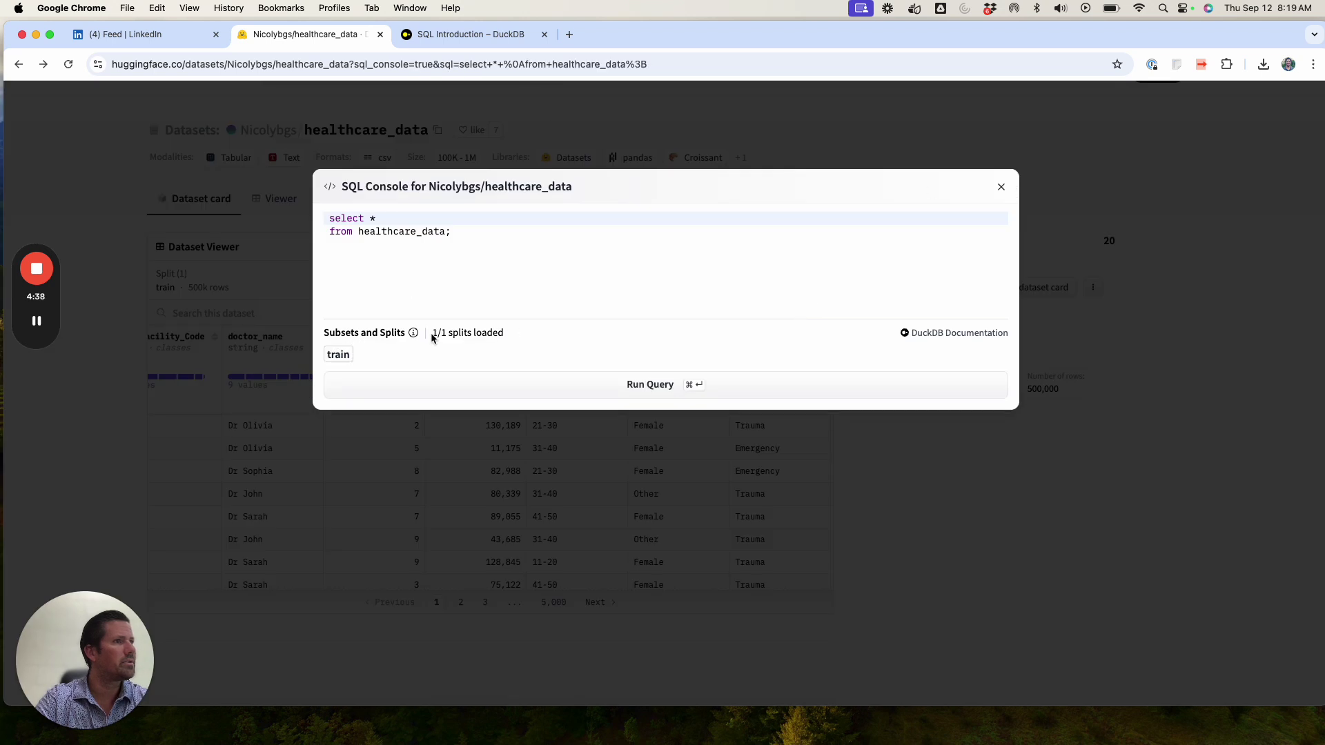
left_click(603, 388)
- Load the preview query for the train split and put its SELECT, FROM and LIMIT clauses on separate lines
left_click(338, 356)
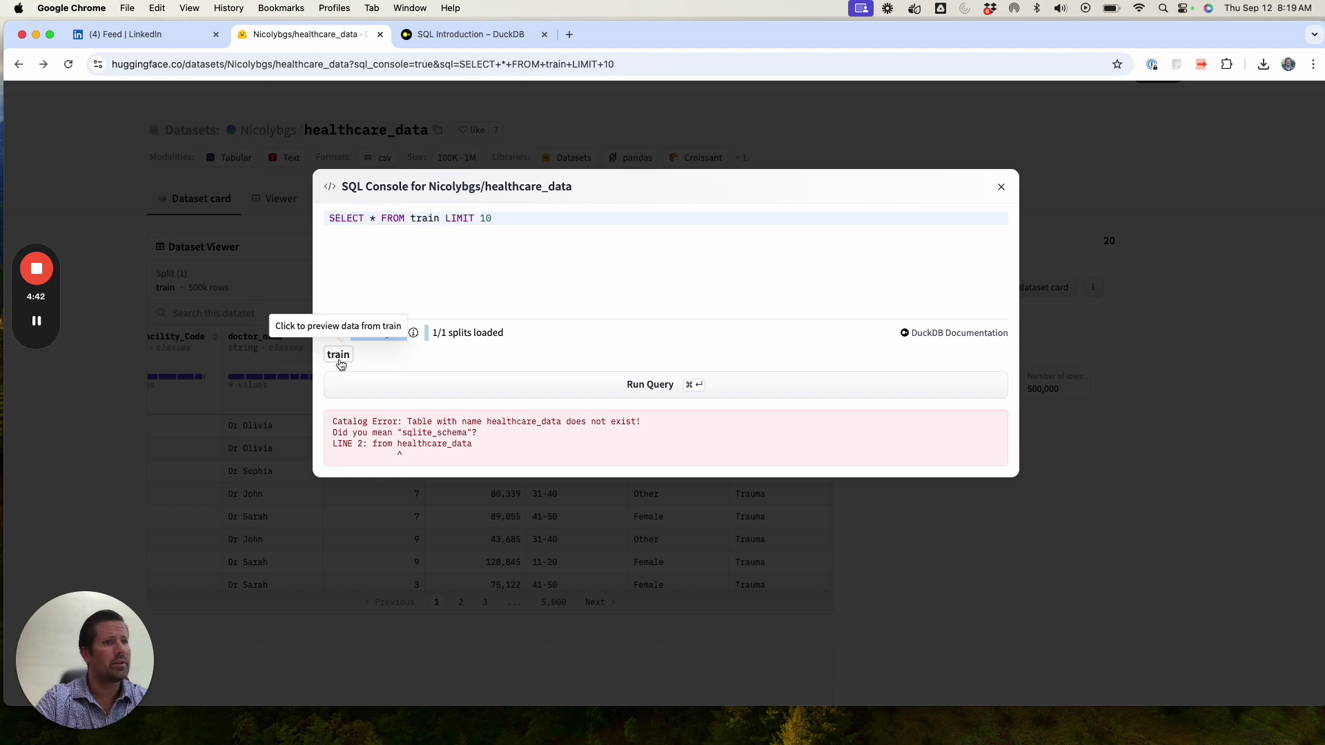
left_click(412, 217)
key("Return")
key("BackSpace")
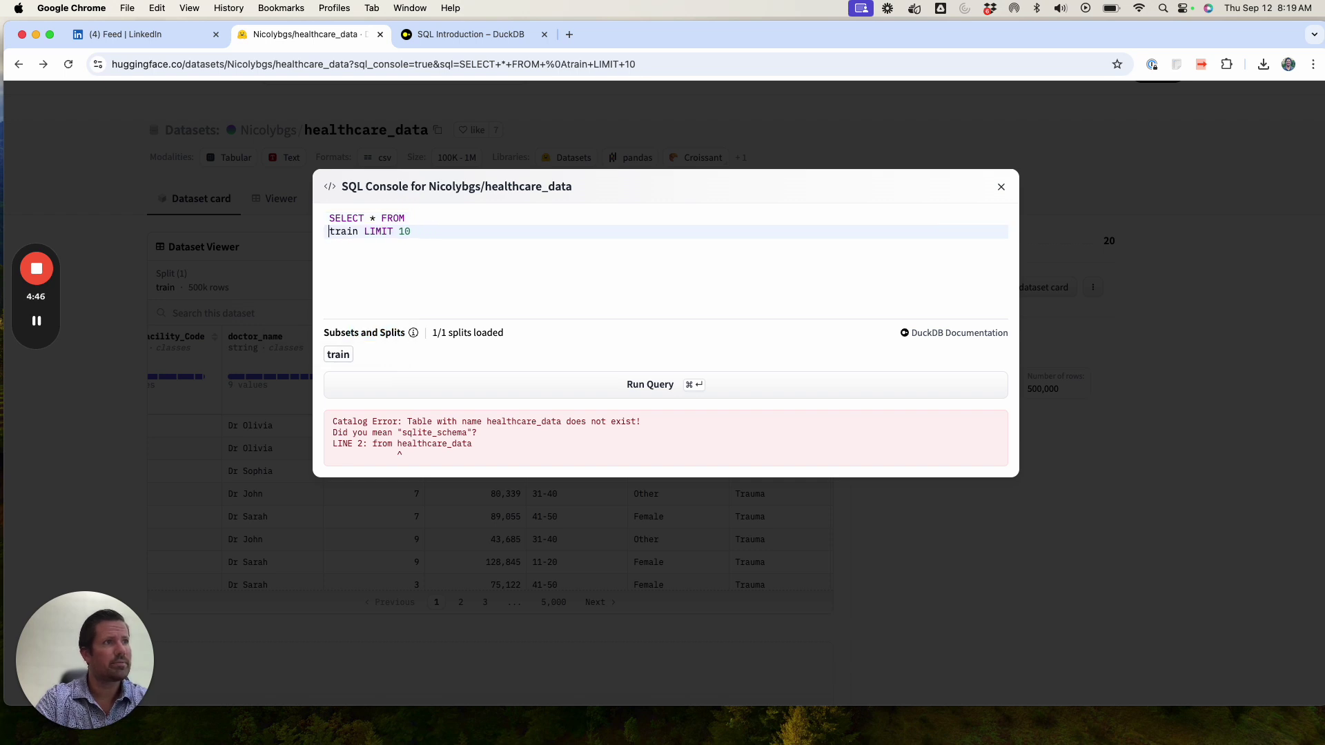
left_click(380, 217)
key("Return")
key("BackSpace")
key("Down")
key("BackSpace")
key("Return")
- End the query after LIMIT 10 with a semicolon and run it
key("super+a")
key("Up")
key("Home")
key("Down")
key("Delete")
key("Delete")
type(";")
key("super+a")
key("super+Return")
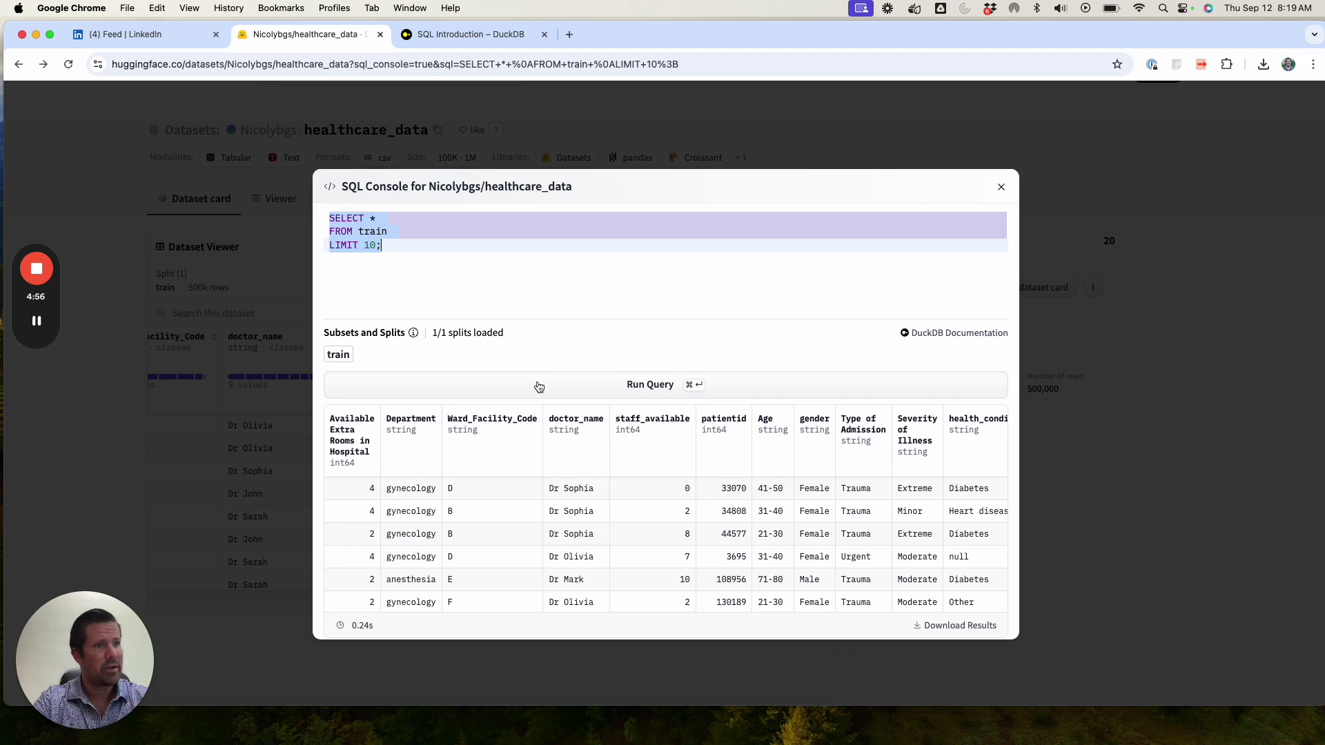
- Check the train table name in the query and examine the columns and rows of its result
left_click(482, 249)
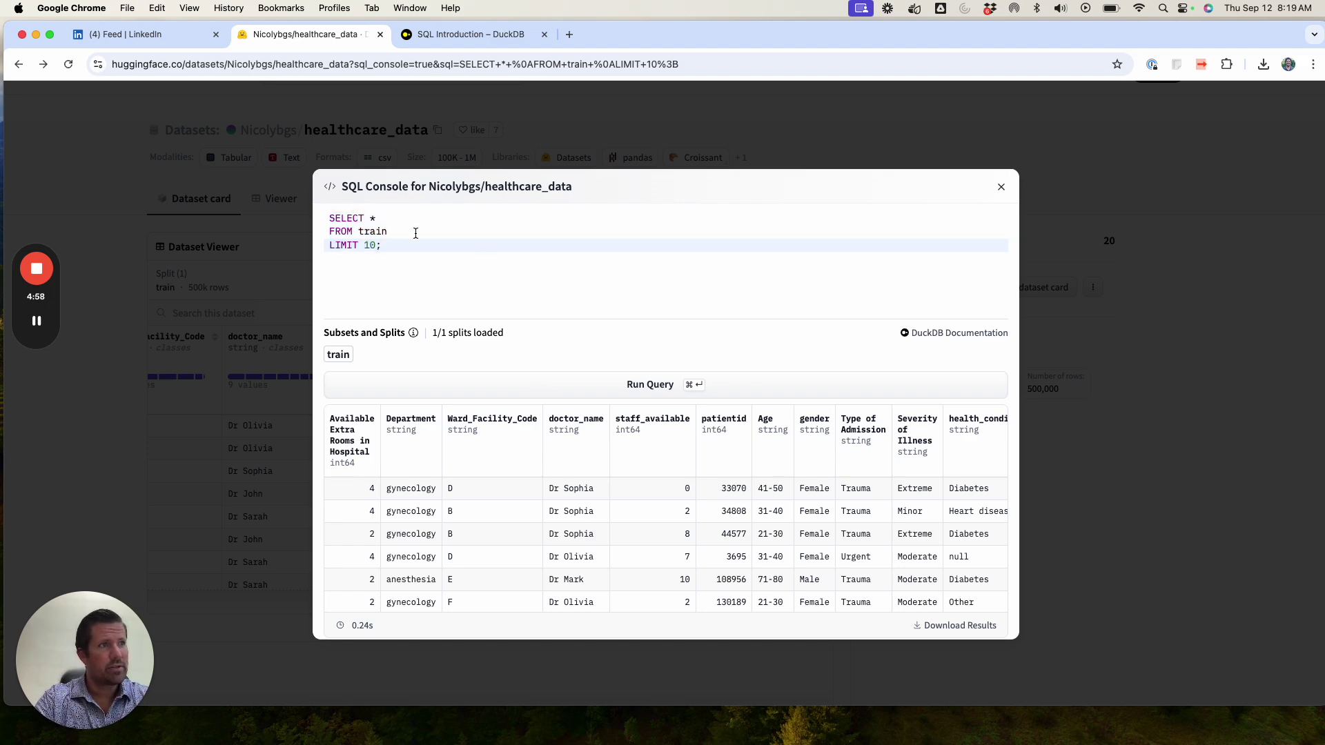
double_click(372, 232)
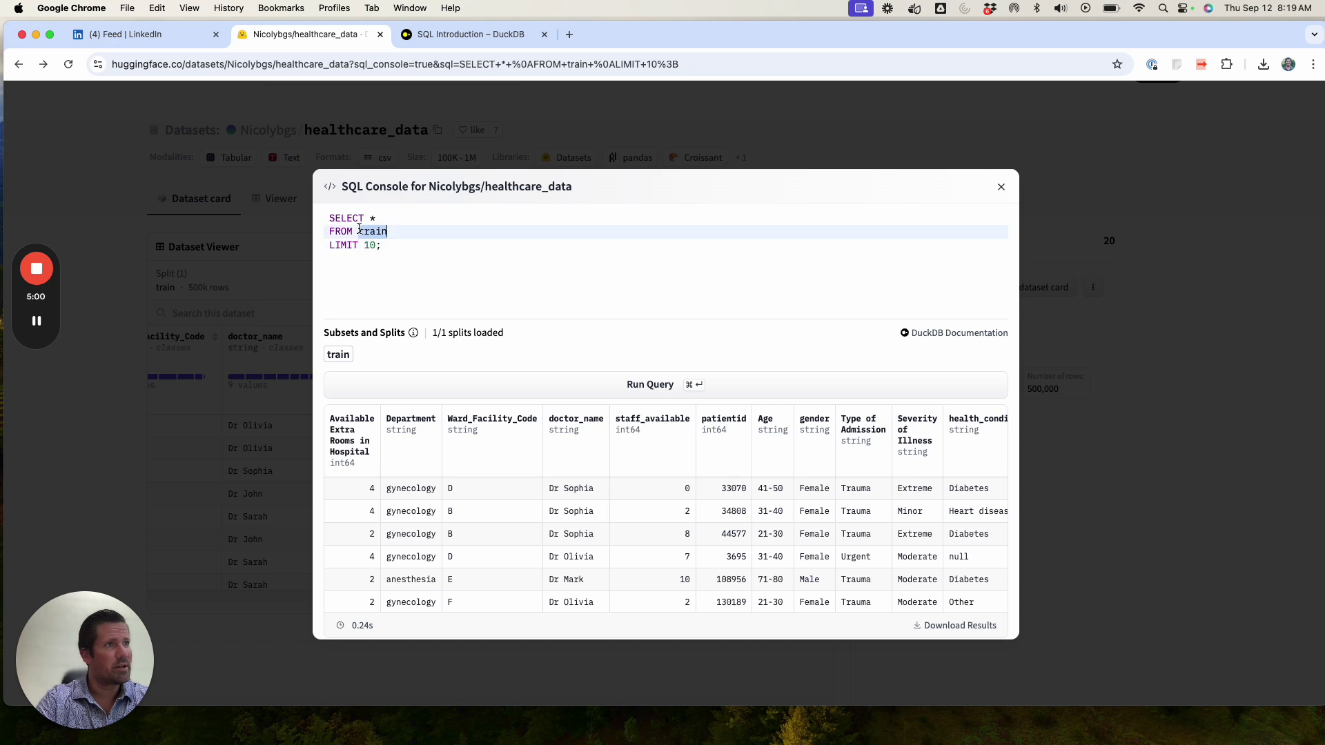
left_click(429, 249)
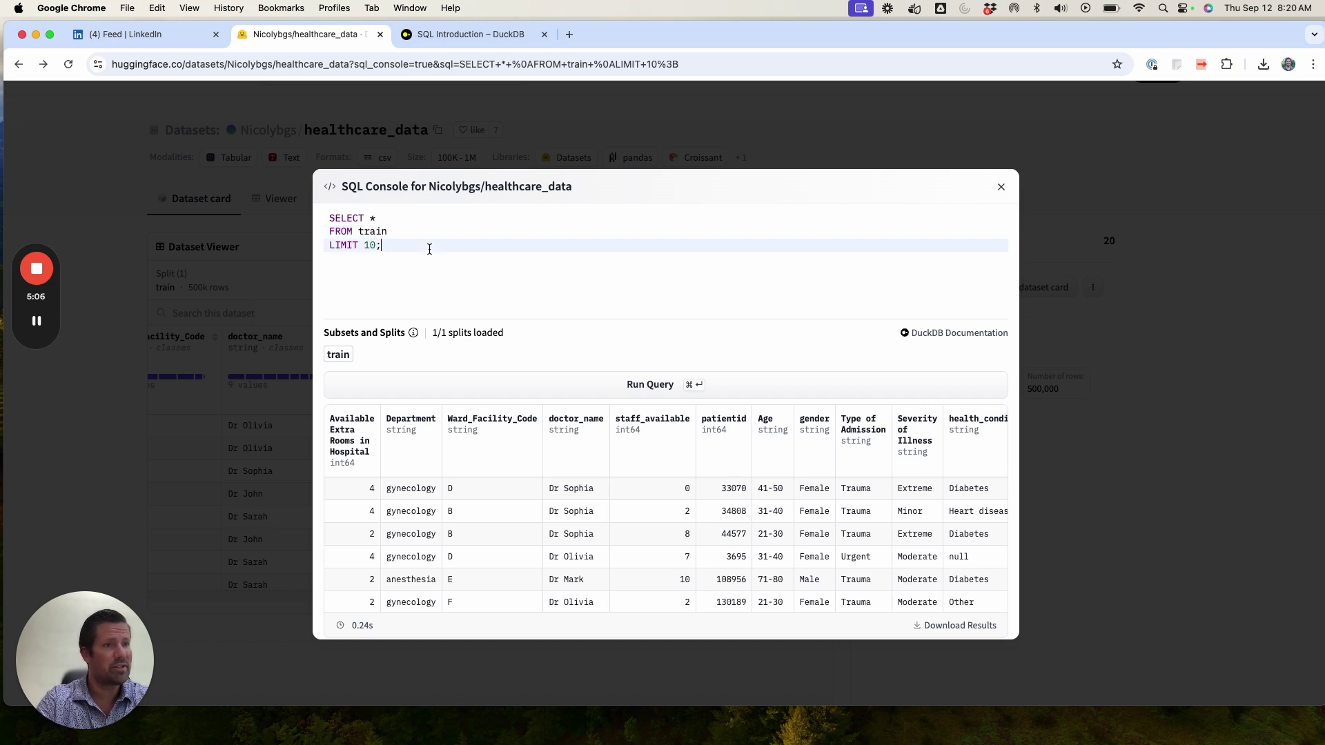
double_click(372, 232)
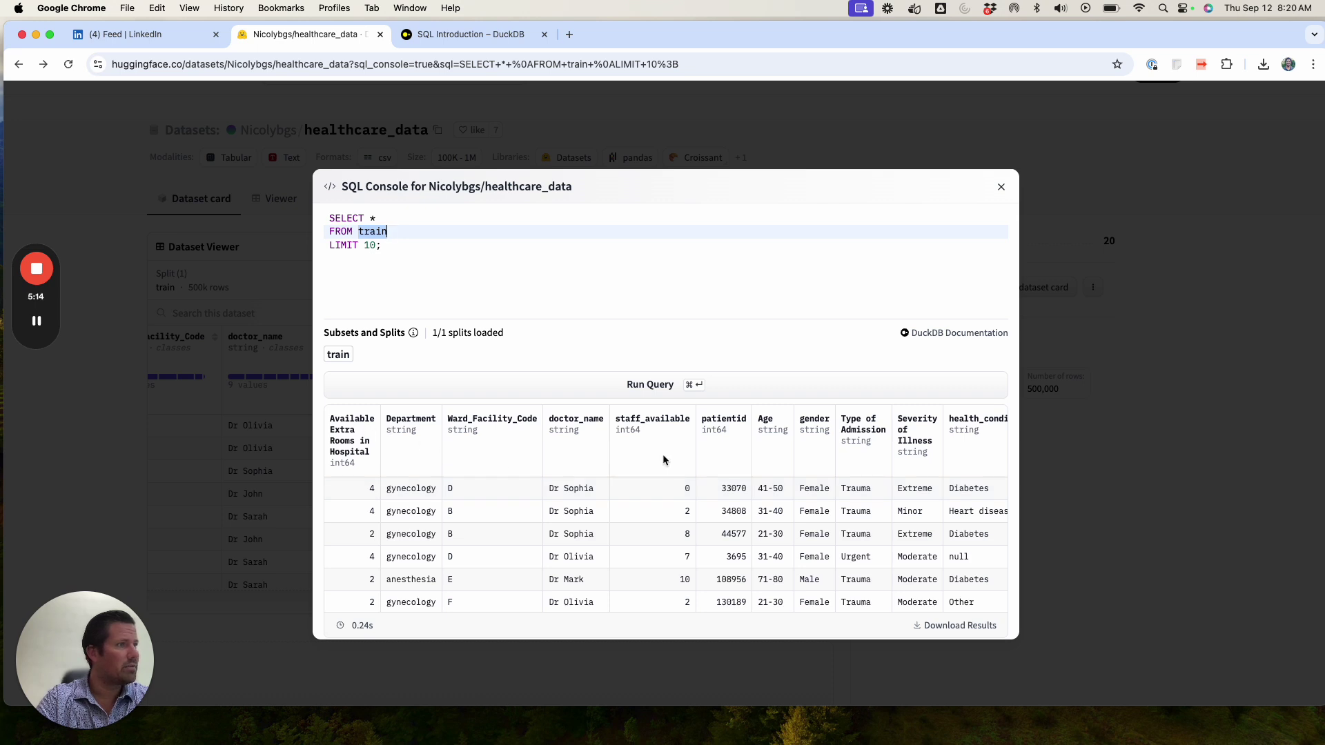
scroll(663, 460, "right", 3)
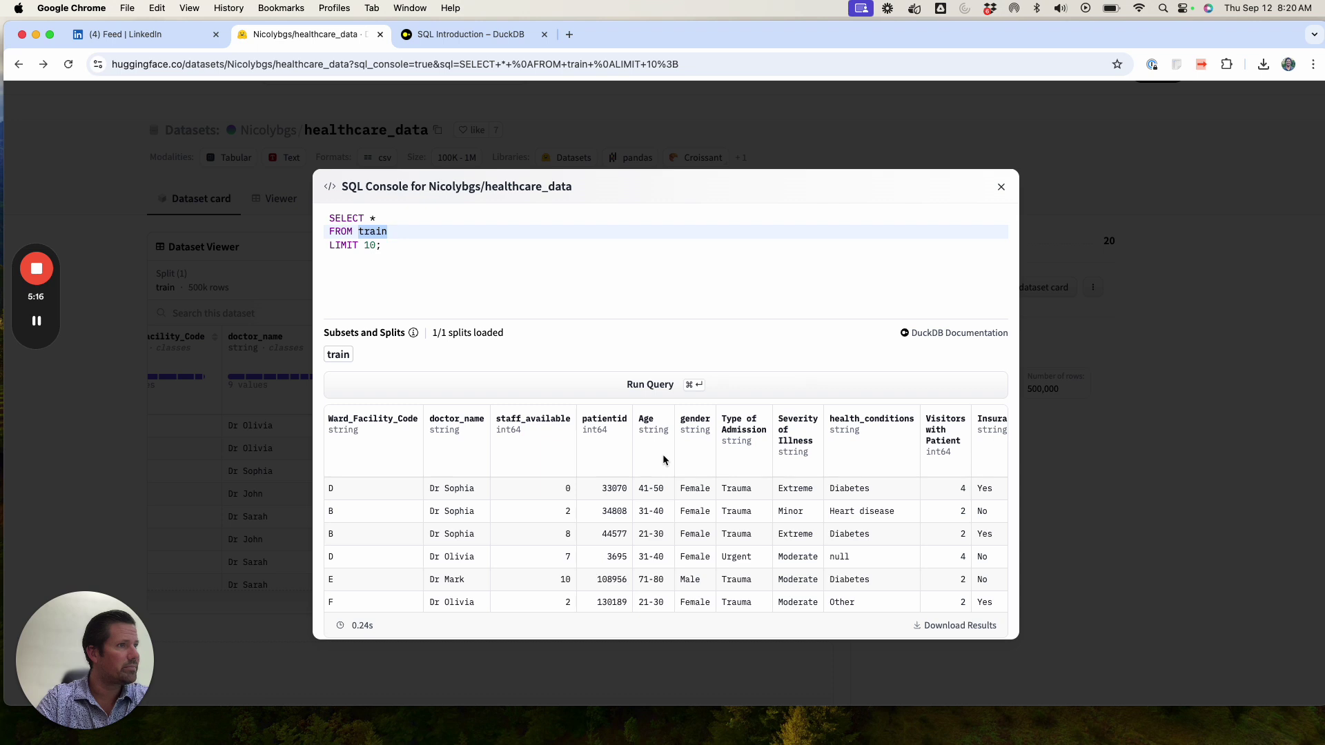
scroll(611, 545, "down", 3)
scroll(611, 545, "up", 3)
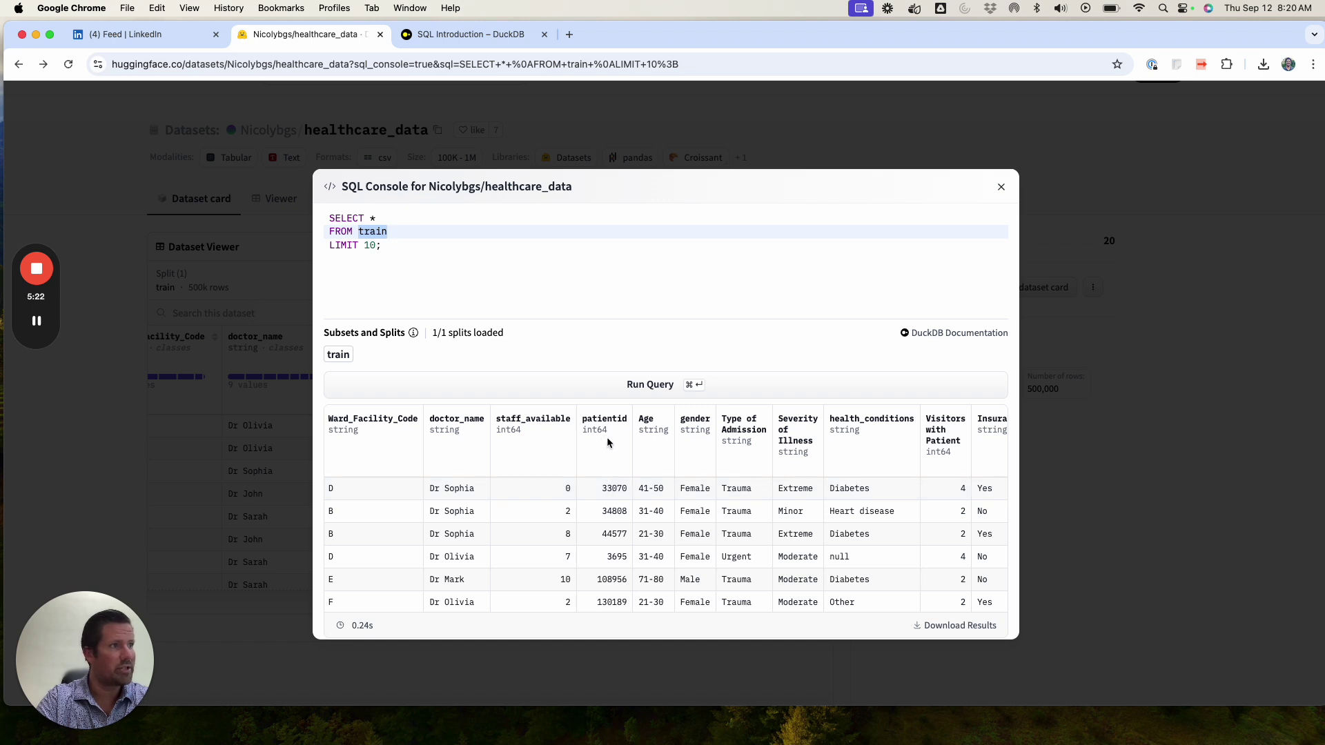
- Replace the * in the SELECT clause with patientid, age, gender and run the query
left_click(404, 218)
key("BackSpace")
type("patientid, age, a")
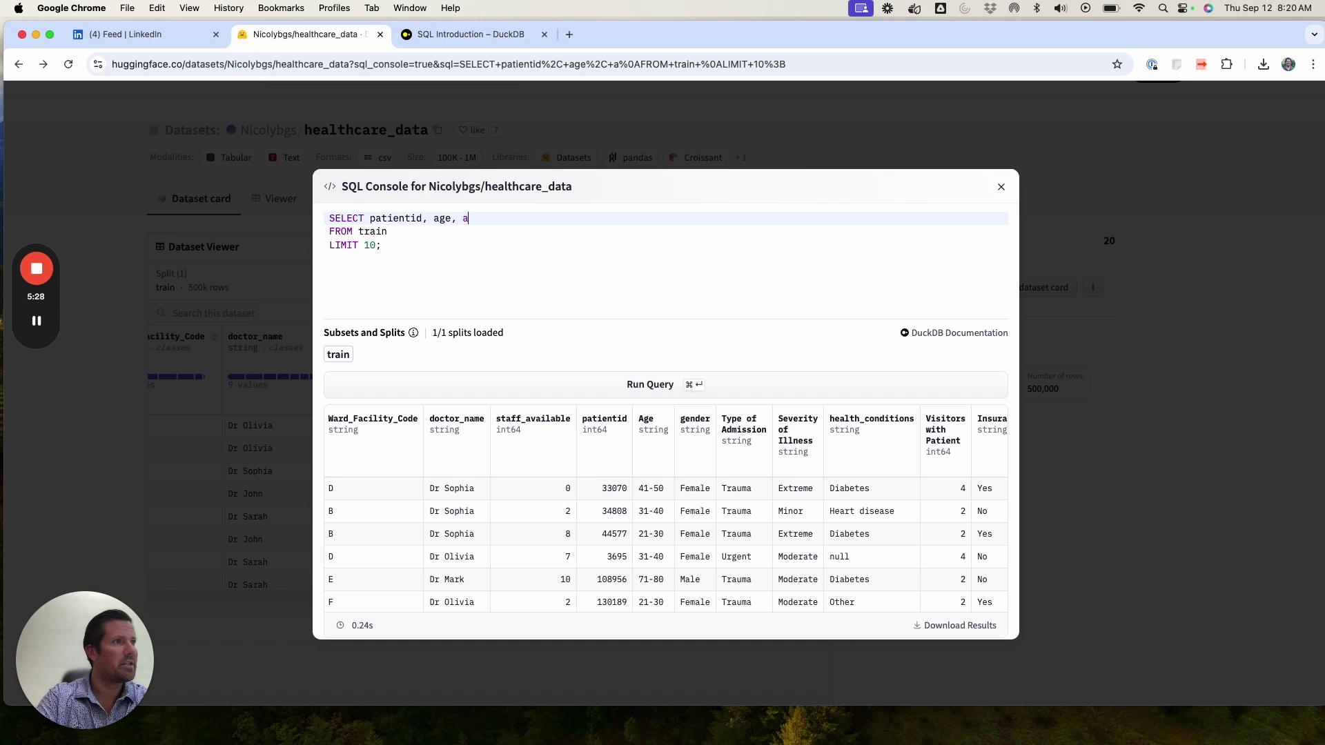
key("BackSpace")
key("BackSpace")
key("BackSpace")
key("BackSpace")
key("BackSpace")
key("BackSpace")
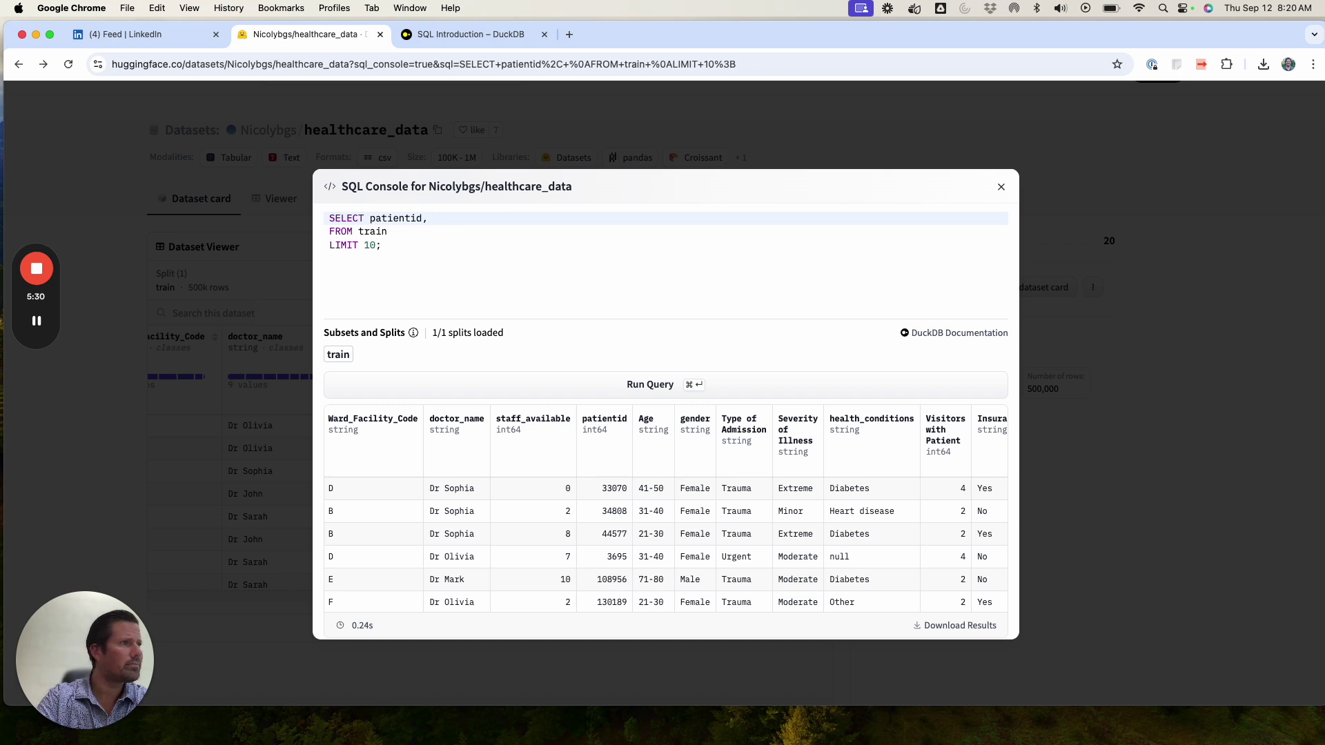
type("age, gender")
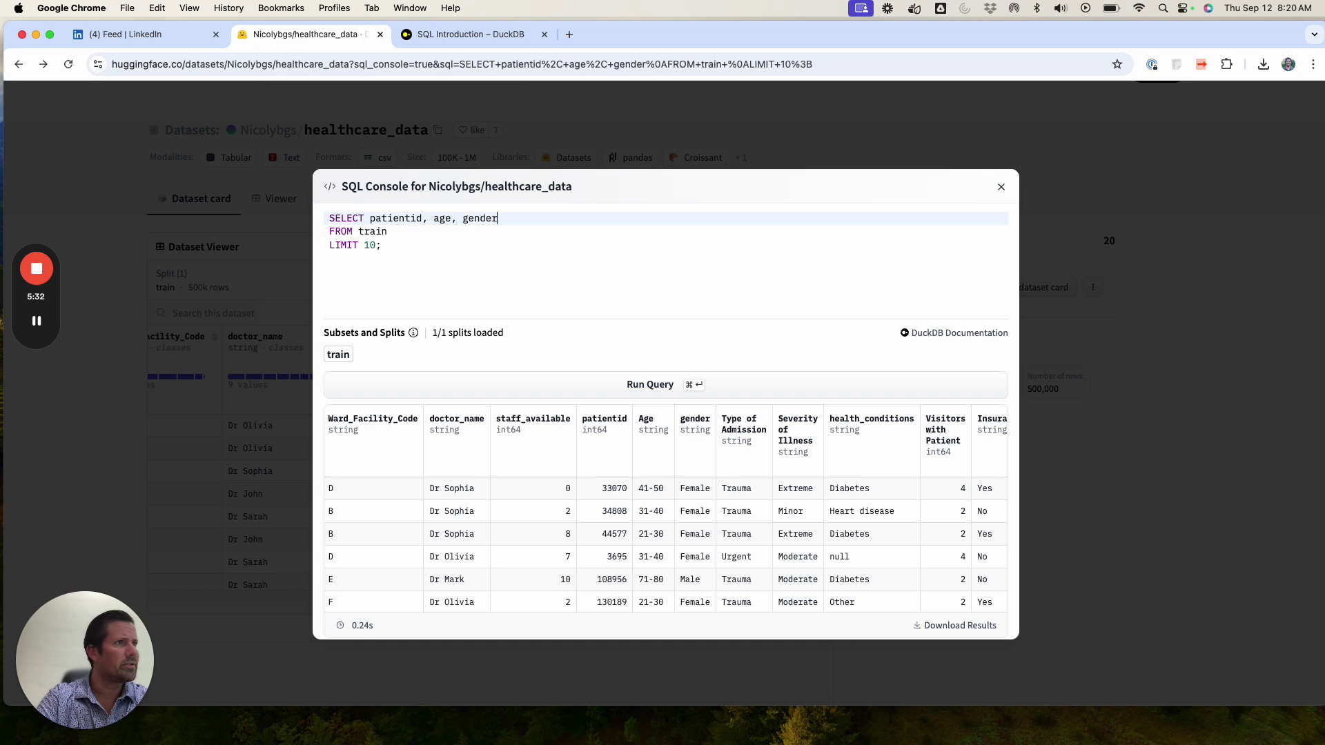
key("super+a")
key("super+Return")
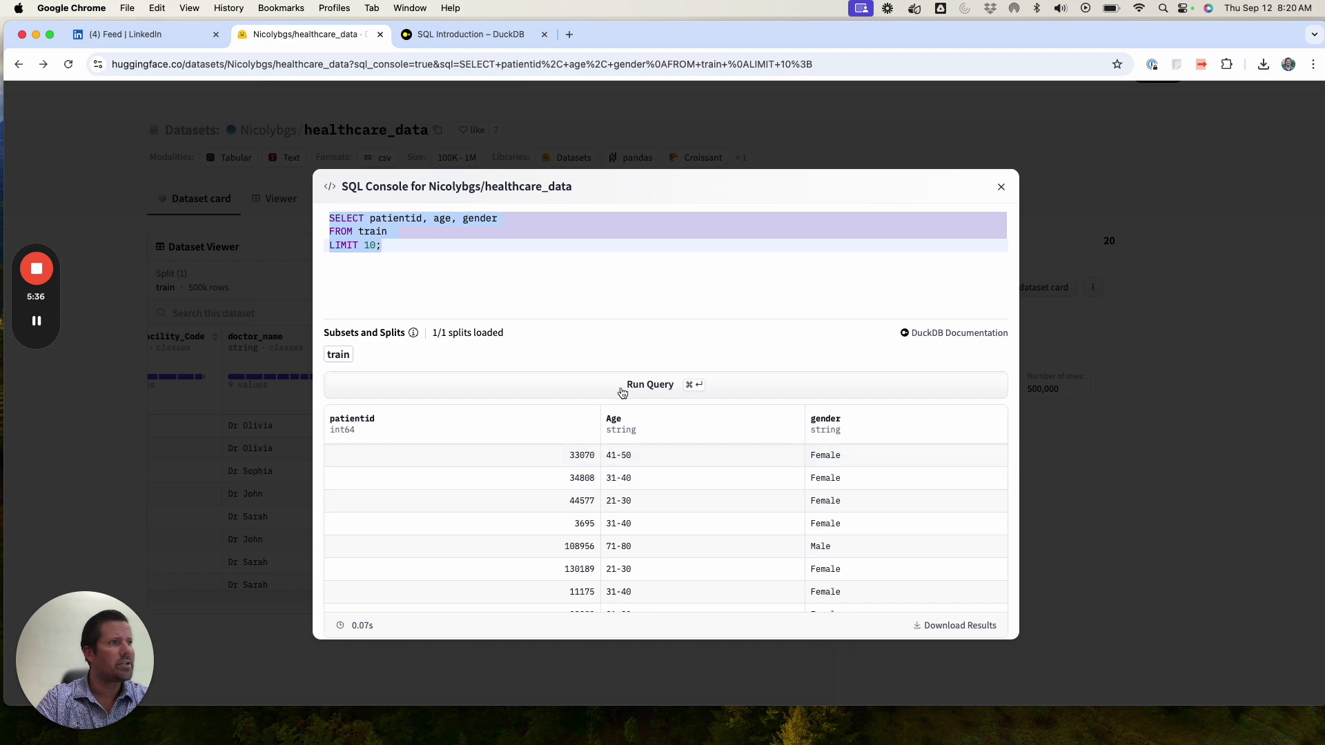
- Rerun the query with * to view the further columns, and restore the patientid, age, gender list
left_click(463, 220)
left_click_drag(504, 221, 370, 220)
key("BackSpace")
type("*")
key("super+a")
key("super+Return")
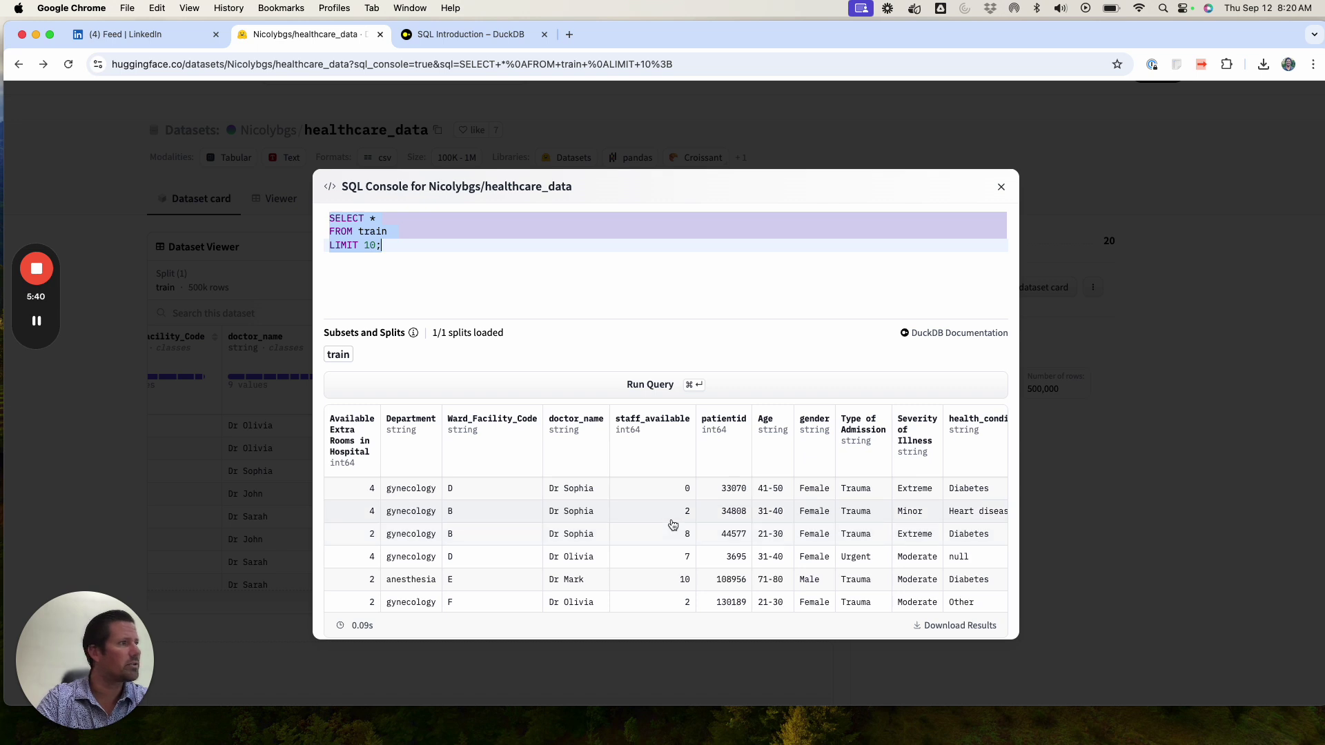
scroll(672, 521, "right", 5)
left_click(472, 223)
key("super+z")
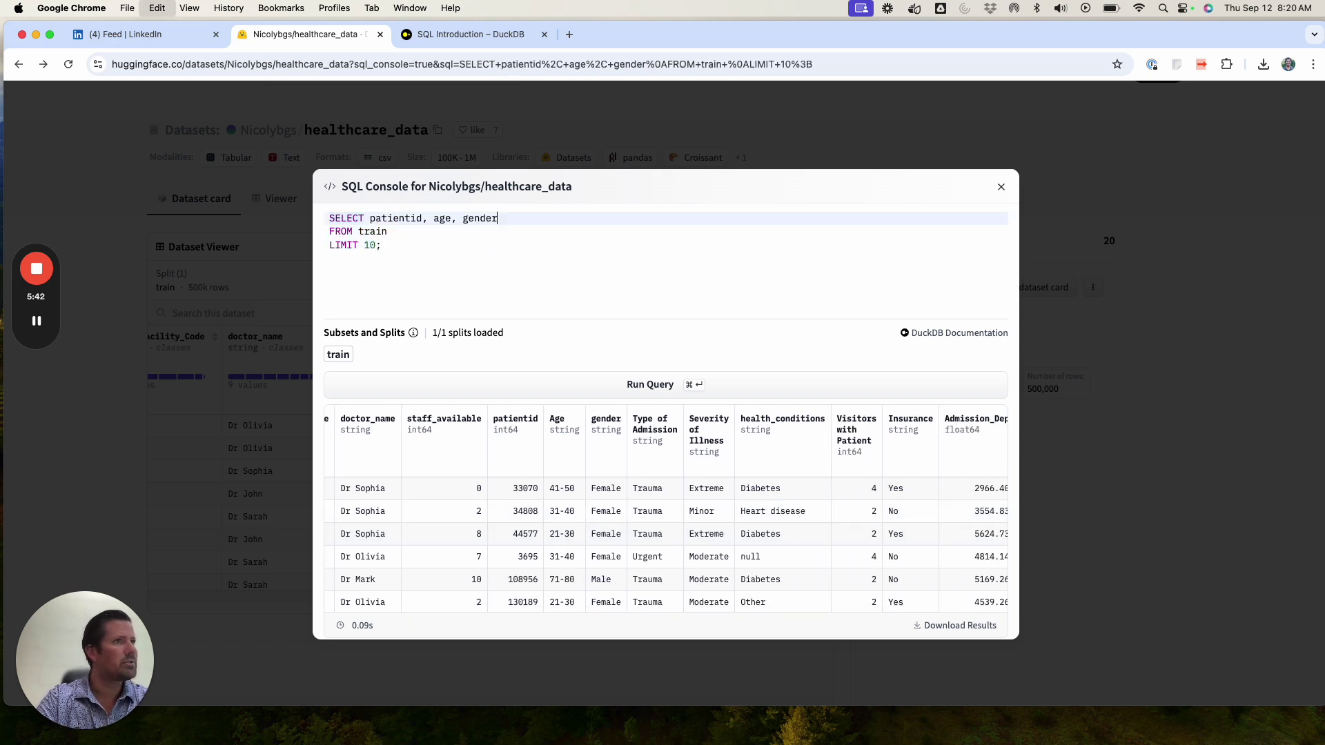
- Add insurance to the selected columns, run the query and look through the resulting rows
type("insurance")
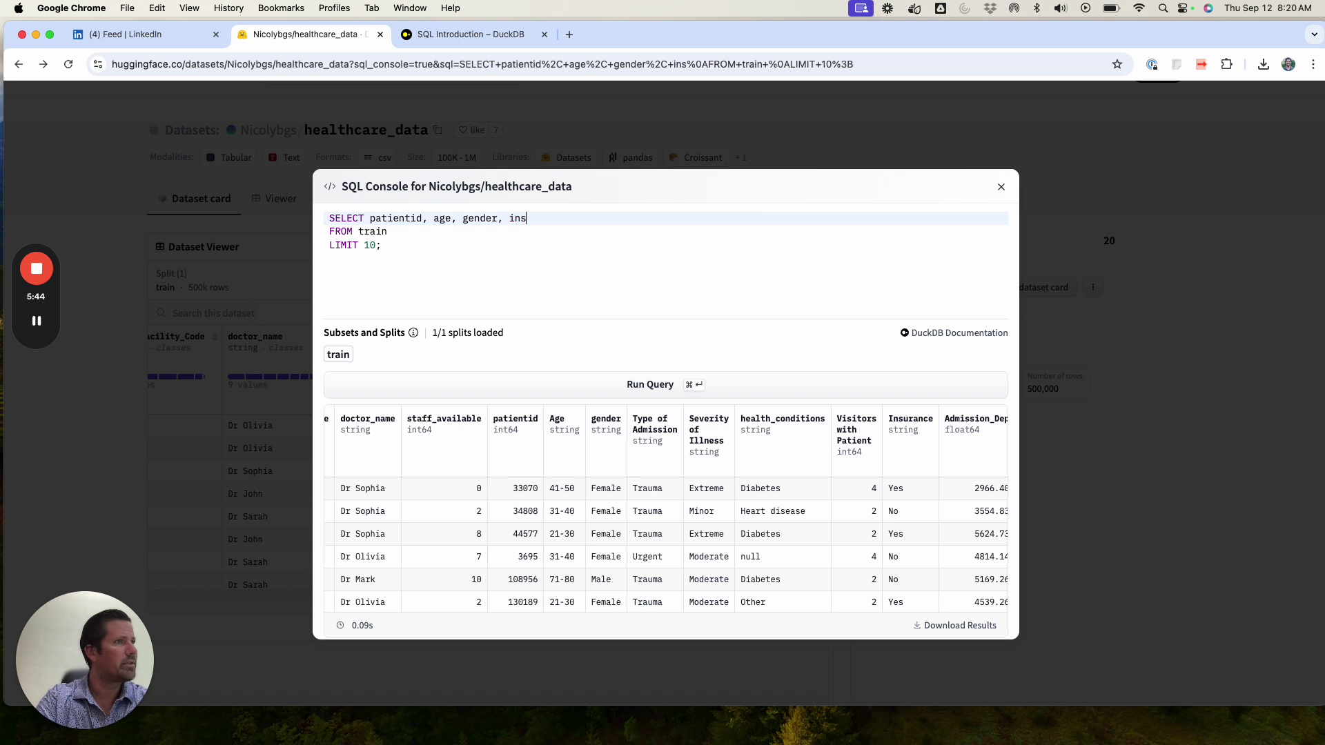
left_click(541, 271)
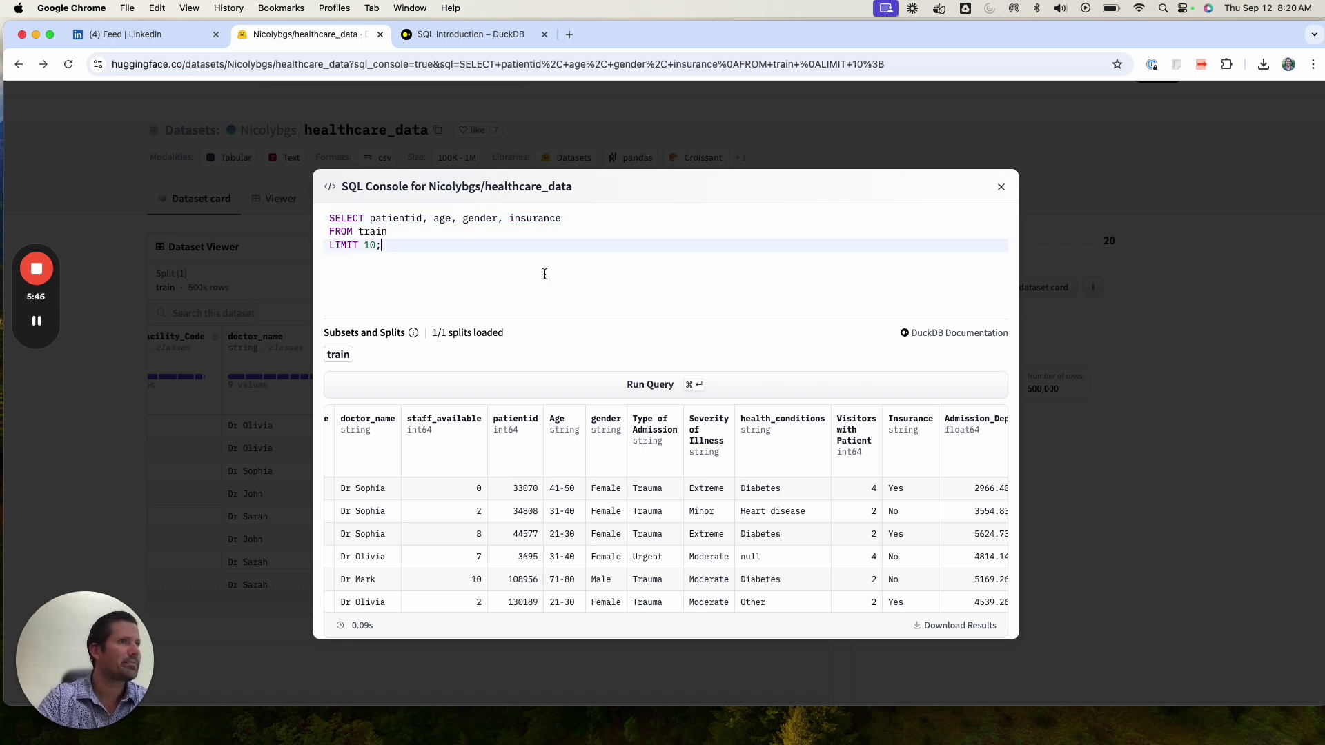
key("super+a")
key("super+Return")
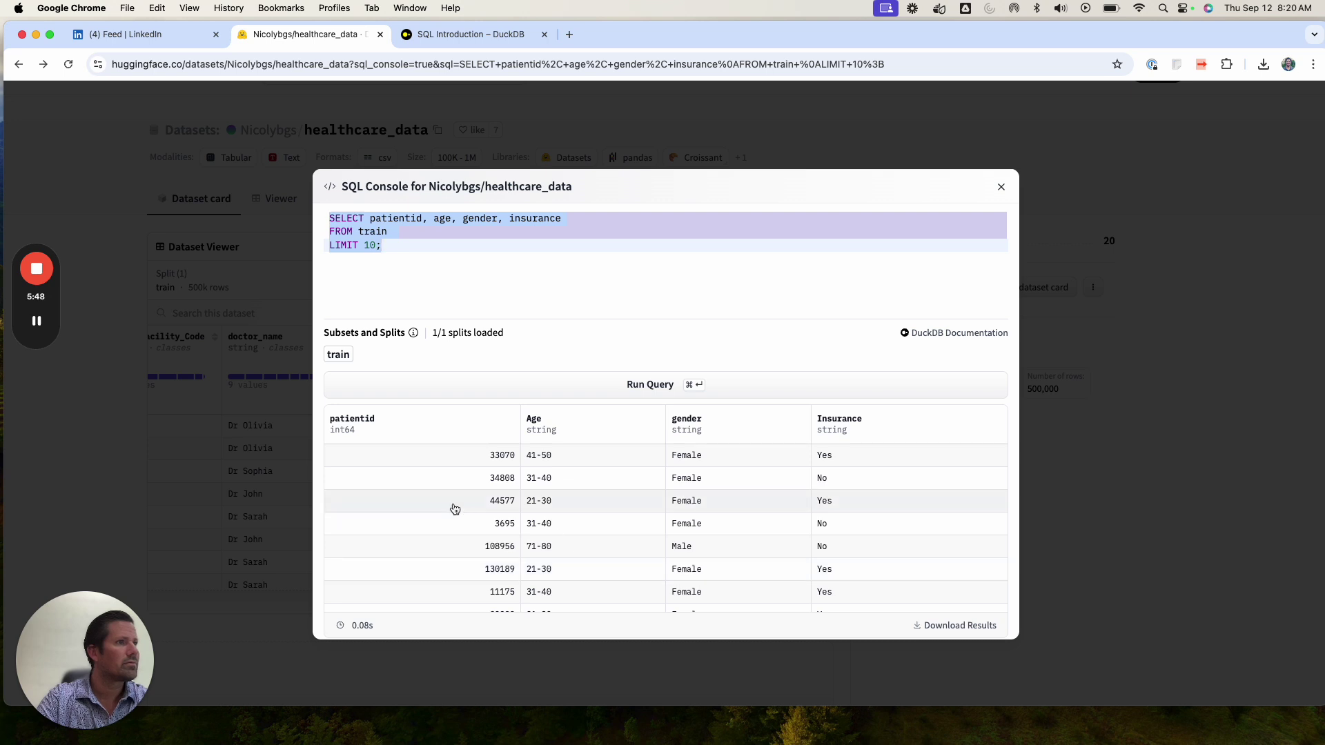
scroll(597, 510, "down", 2)
scroll(598, 535, "up", 2)
scroll(740, 514, "down", 3)
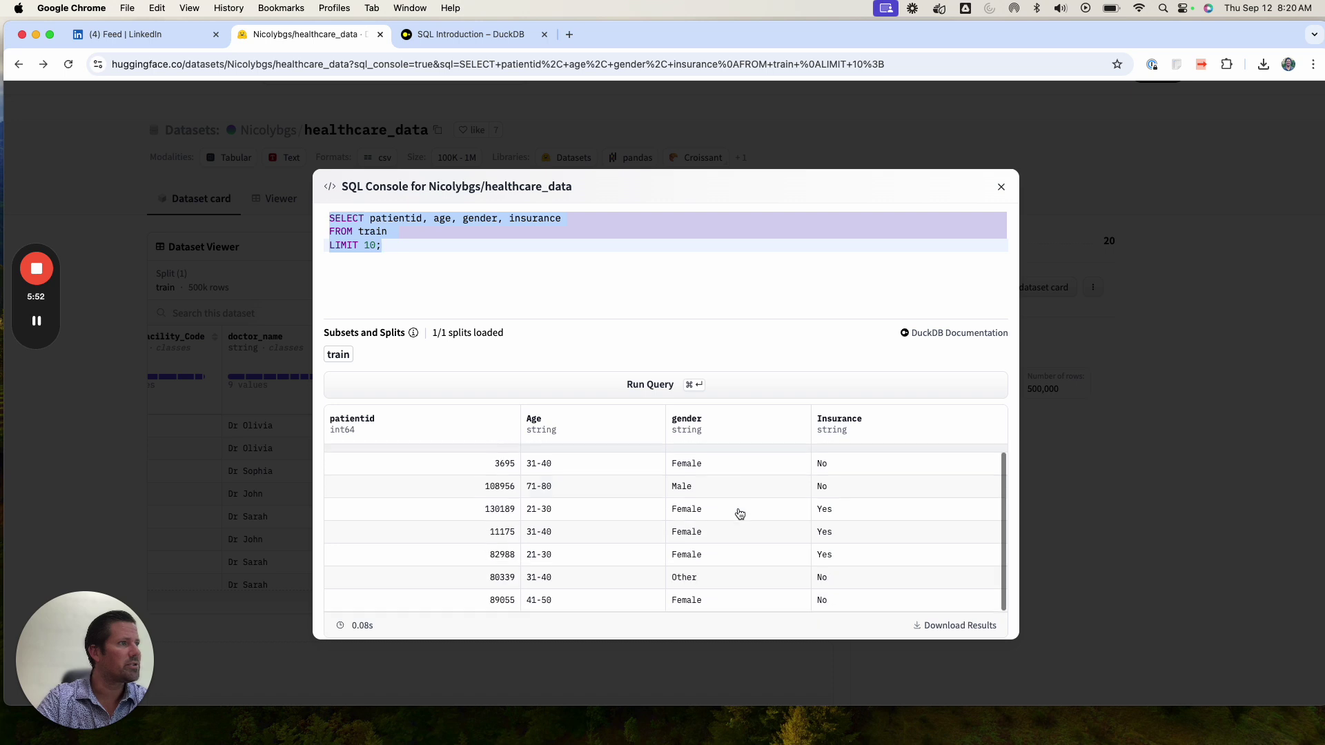
- Add the clause WHERE gender = 'Female' between the FROM and LIMIT lines, run the query and look through the rows
left_click(436, 249)
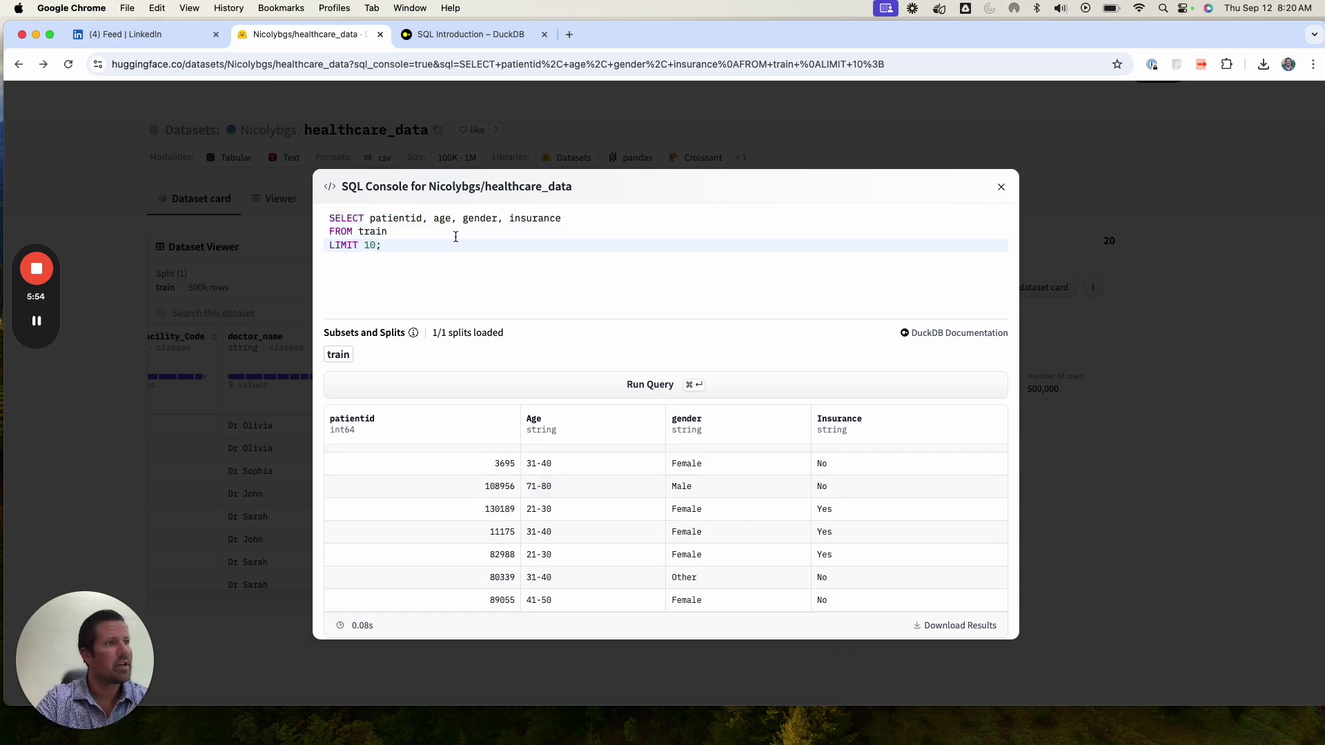
left_click(423, 232)
key("Return")
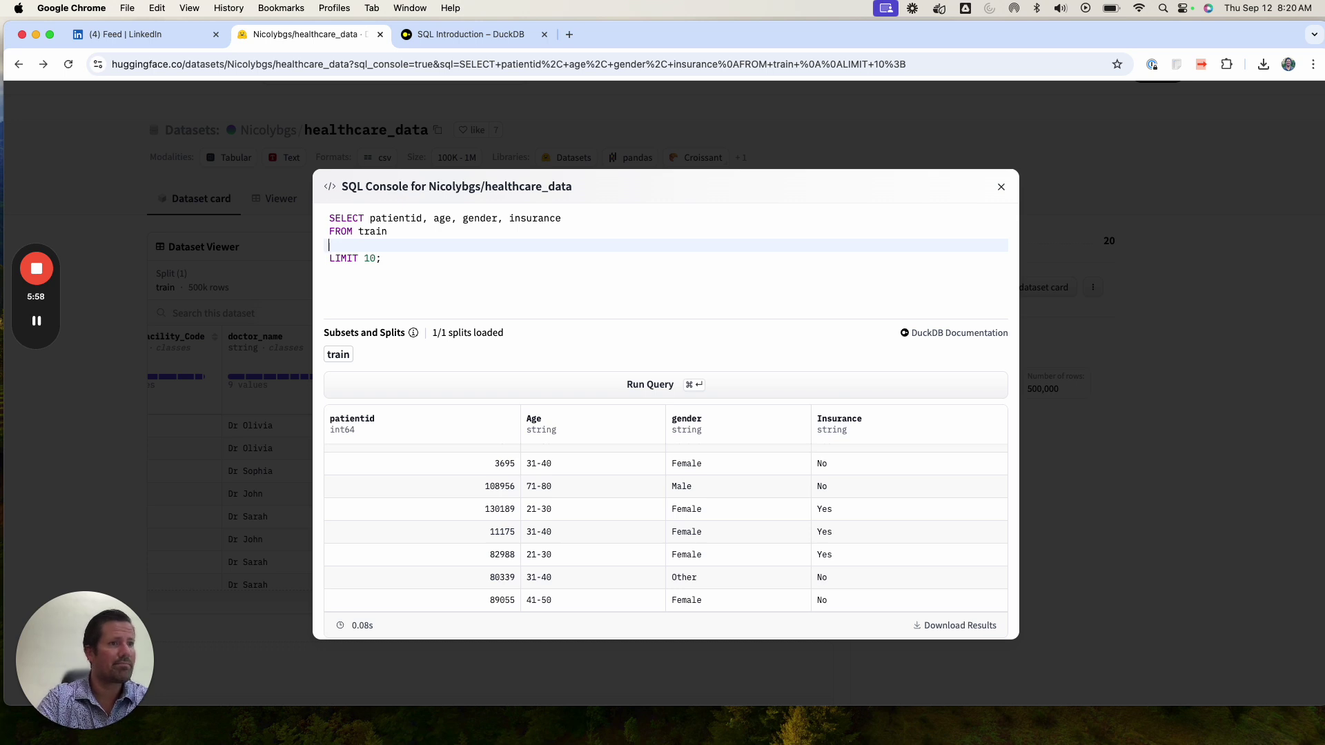
type("WHERE")
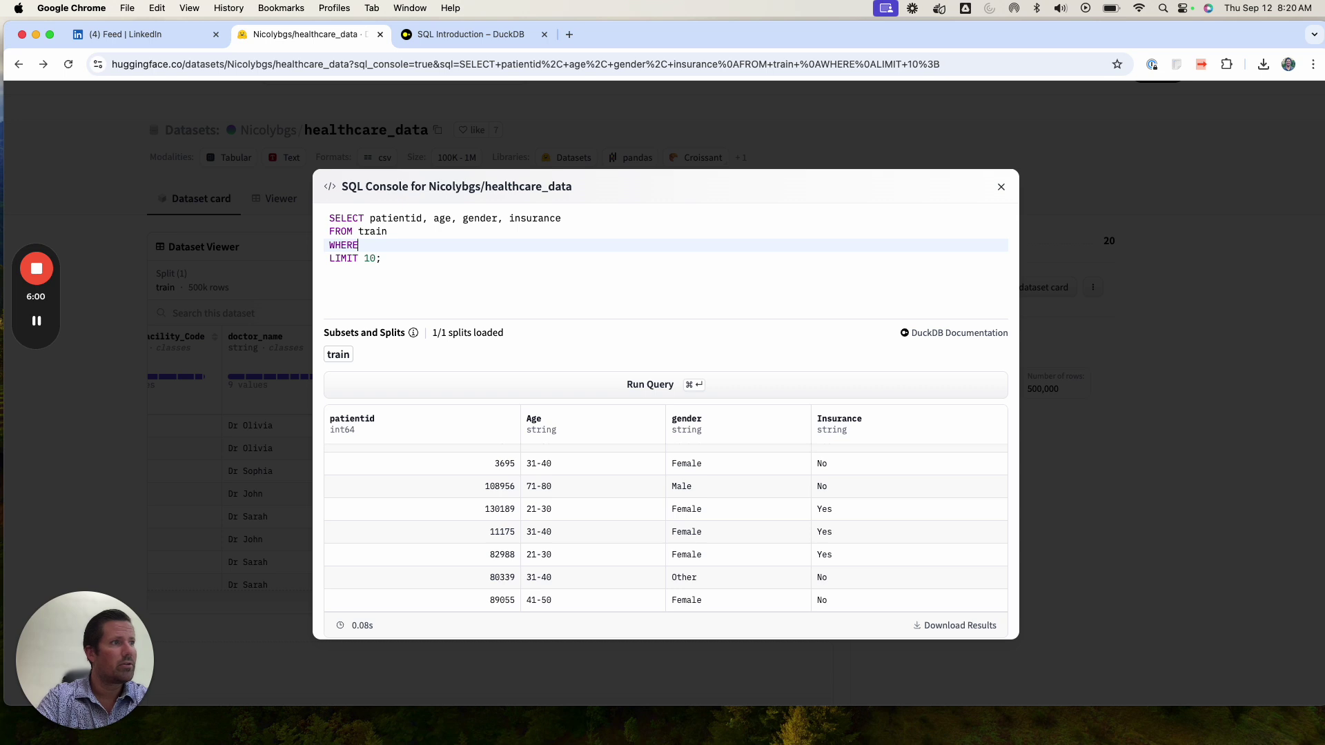
type(" gender = '")
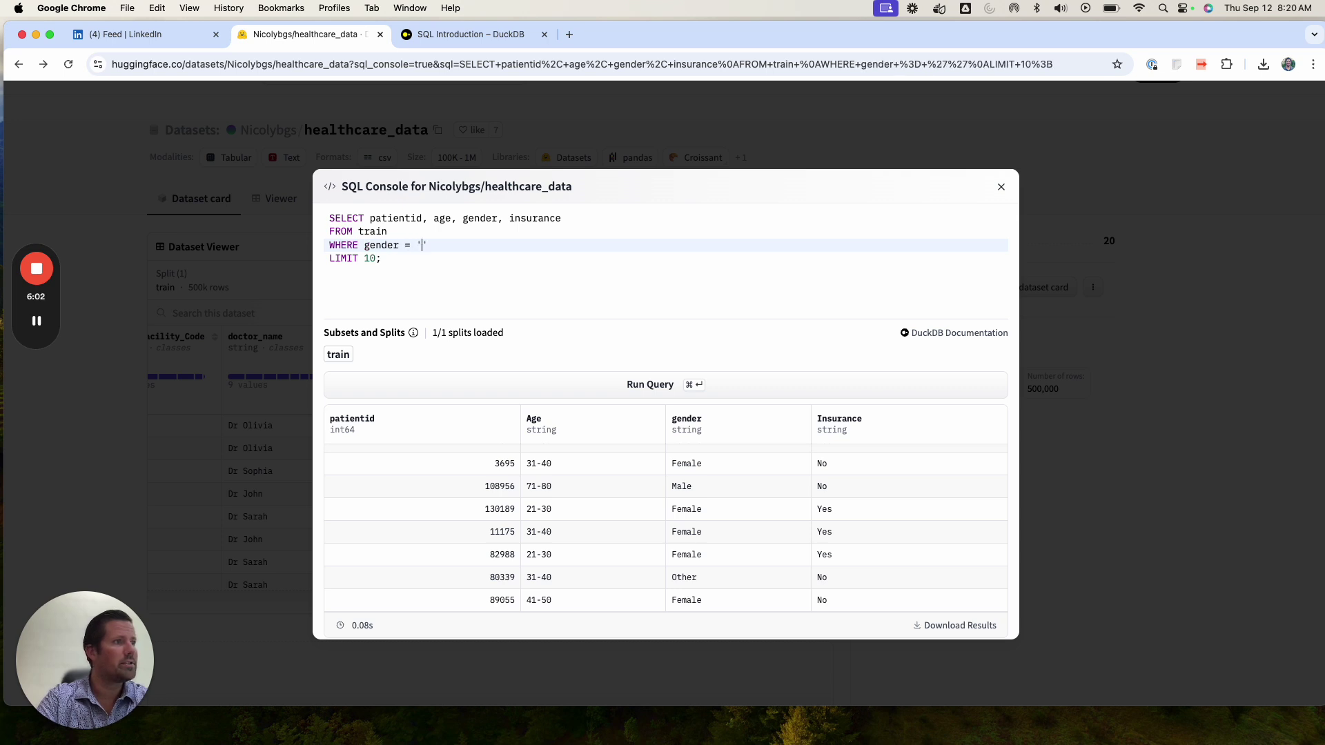
type("Female")
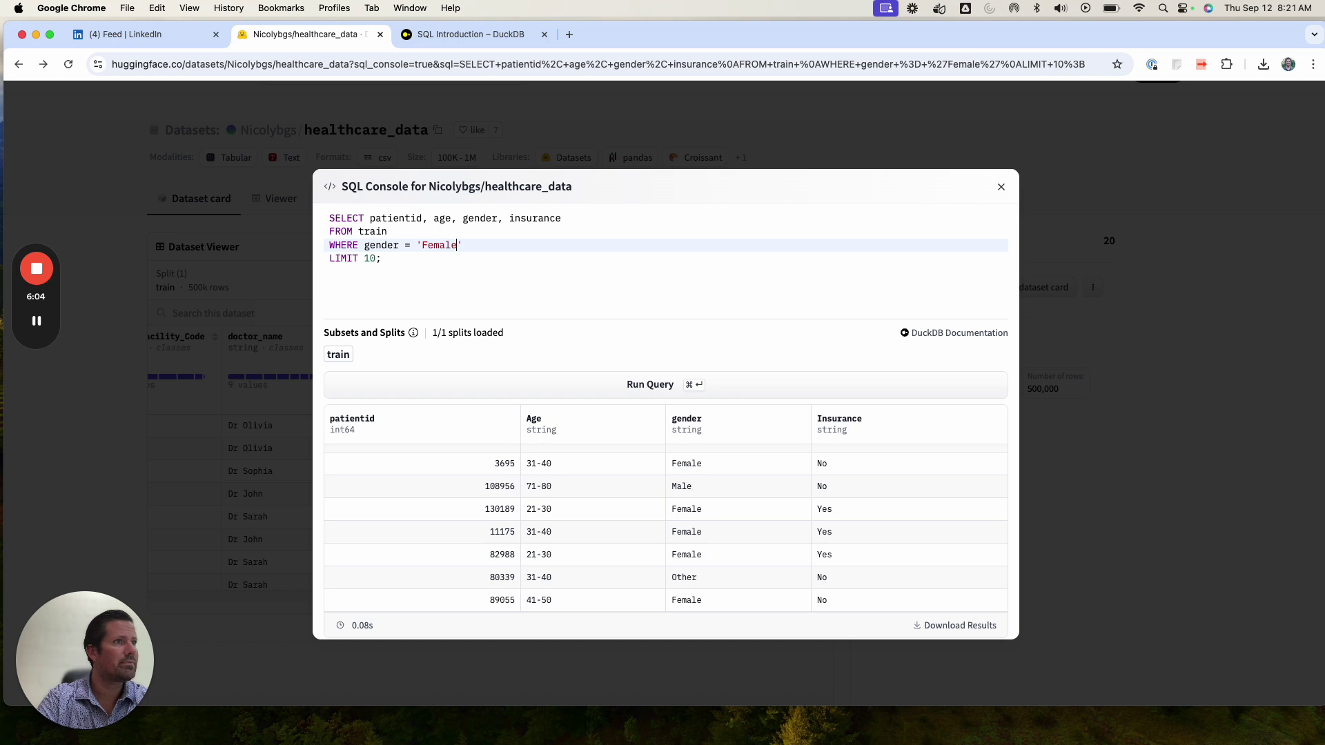
key("super+a")
key("super+Return")
scroll(673, 546, "down", 2)
scroll(670, 545, "up", 2)
- Extend the WHERE clause with and insurance = 'No', run the query and look through the resulting rows
left_click(469, 245)
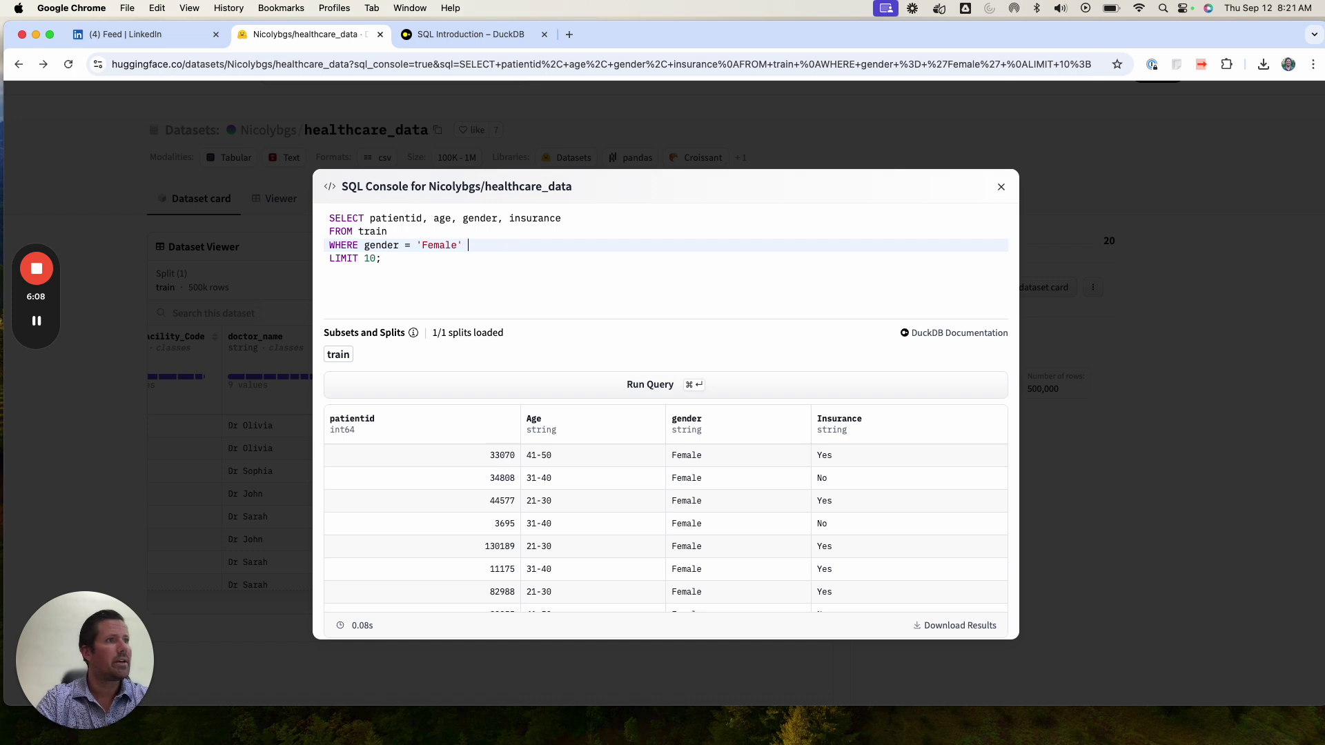
type("and")
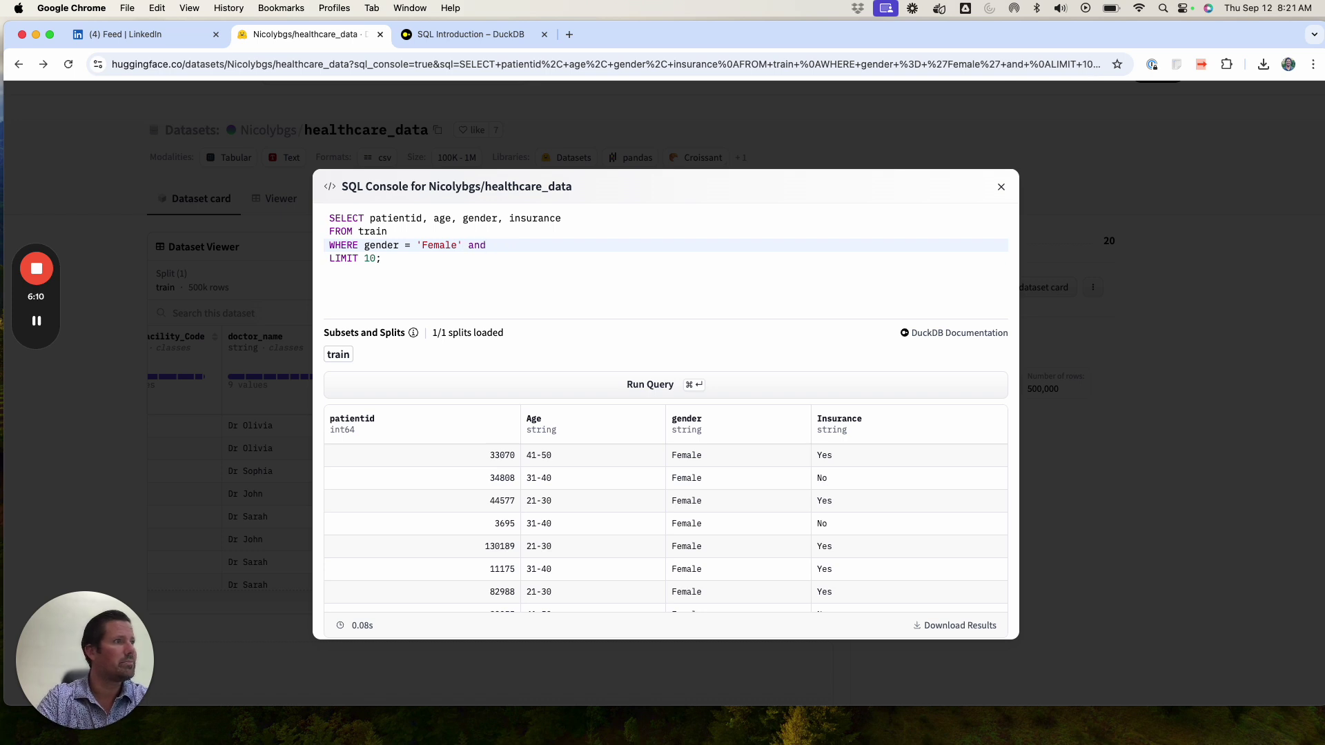
type(" insura")
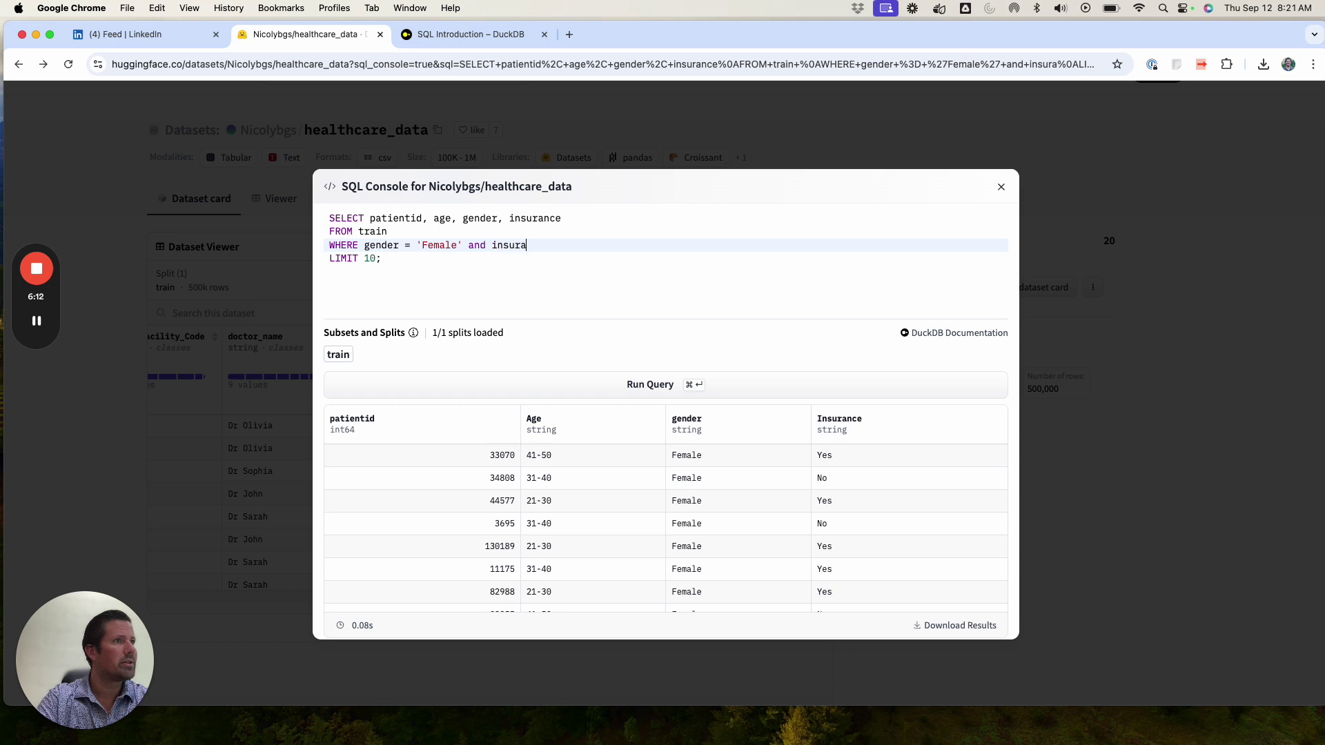
type("nce = 'No")
key("super+a")
key("super+Return")
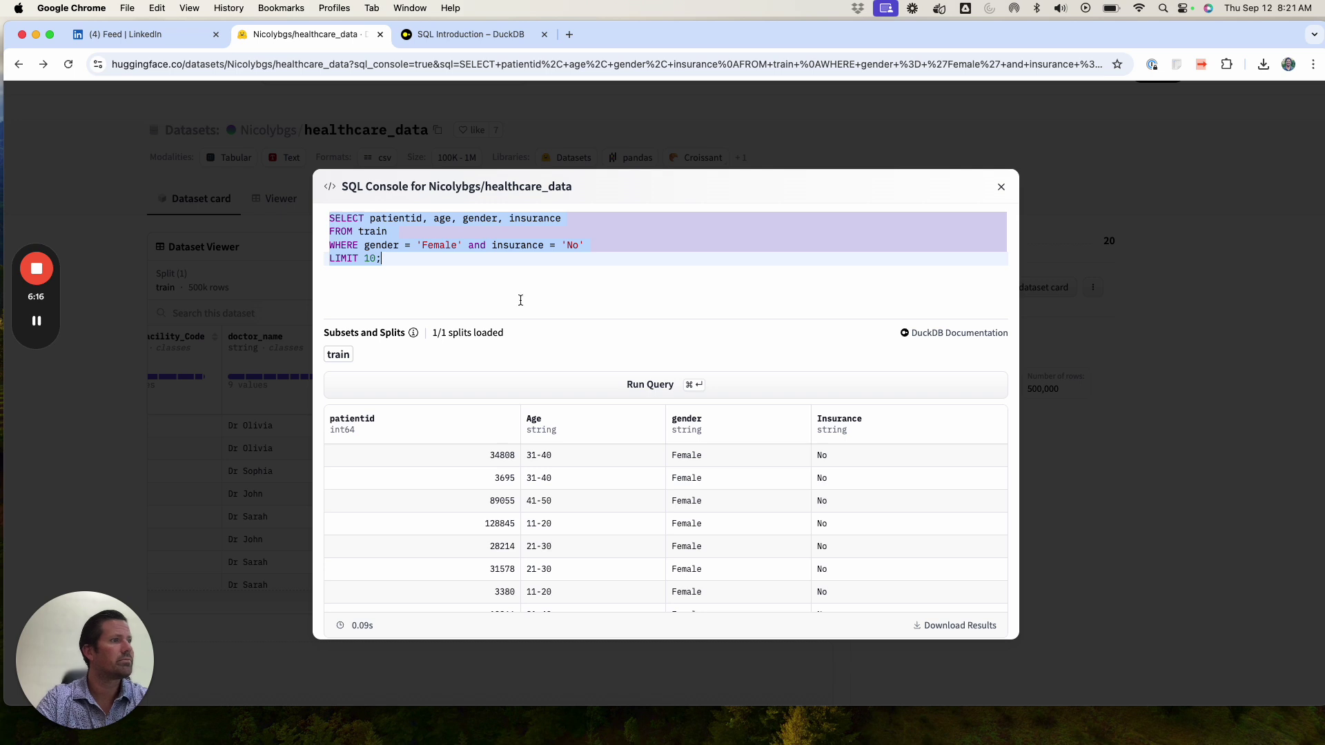
scroll(559, 502, "down", 2)
scroll(559, 503, "up", 2)
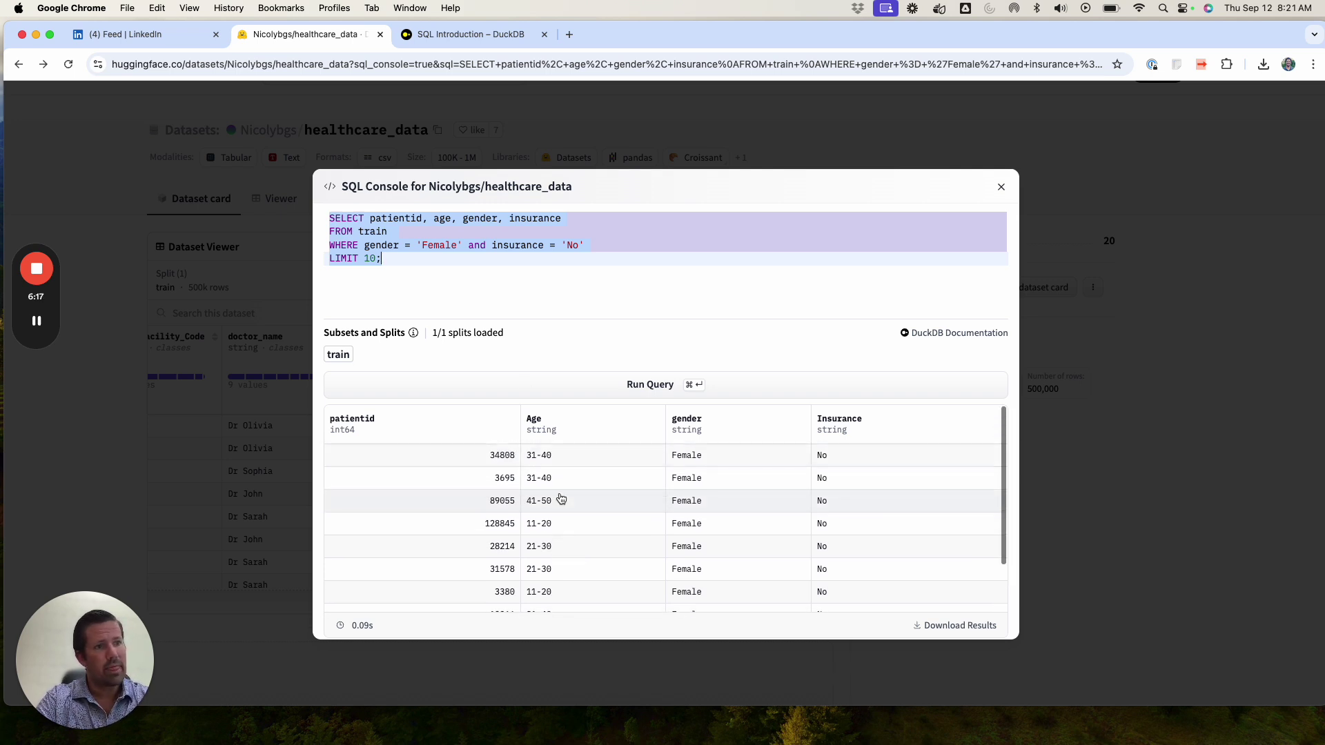
left_click(475, 251)
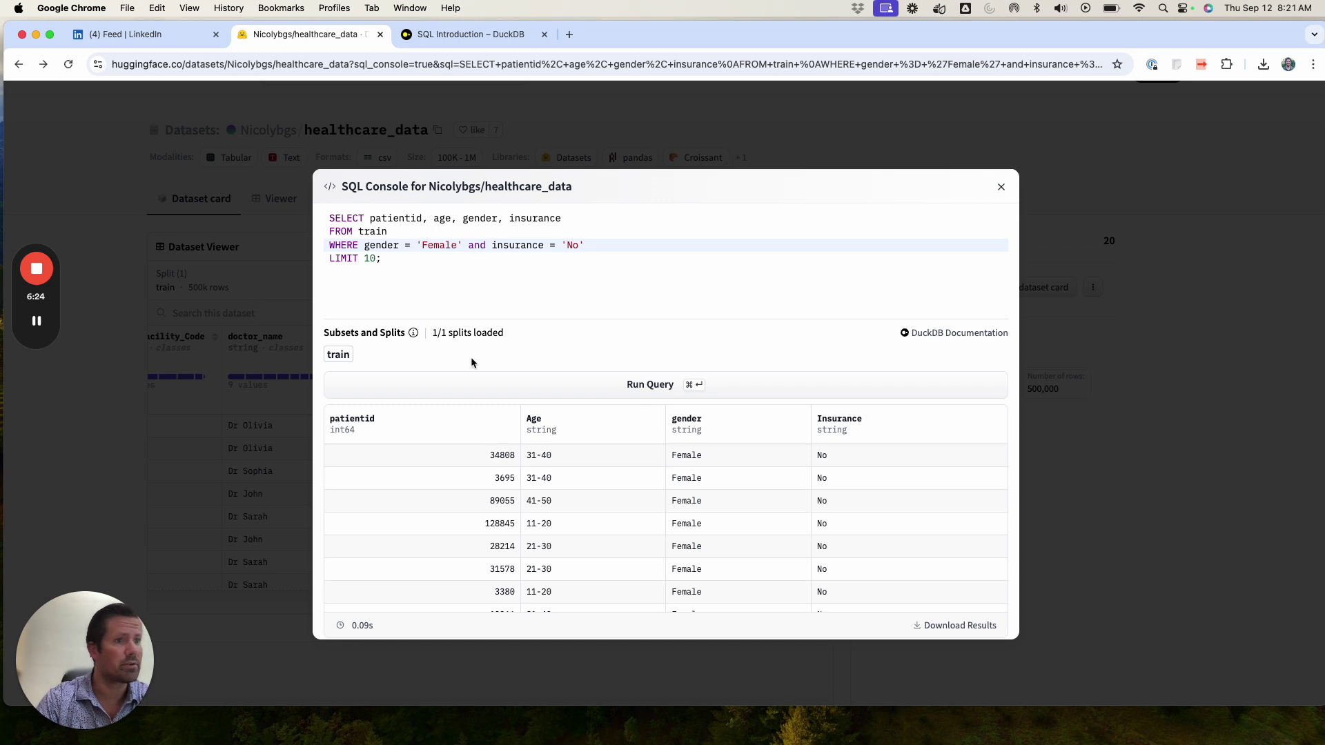
left_click(451, 271)
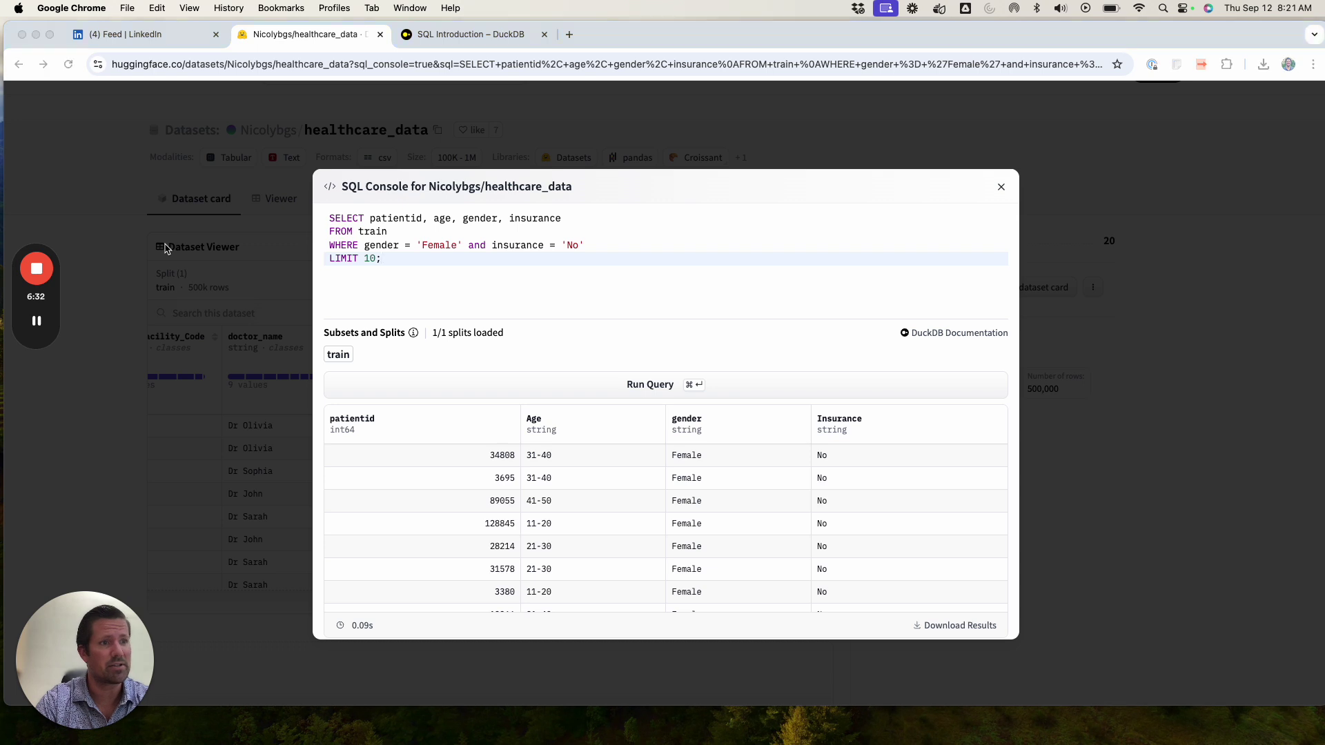
left_click(680, 272)
mouse_move(38, 274)
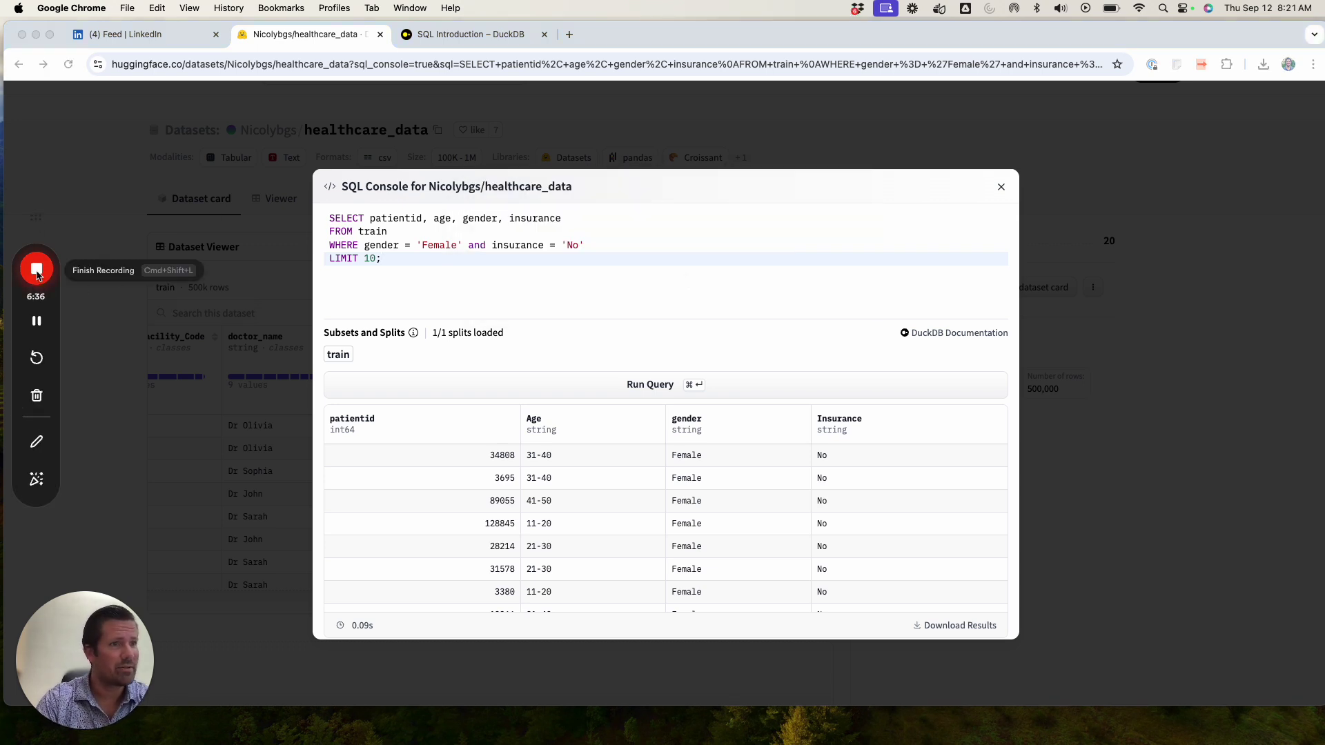